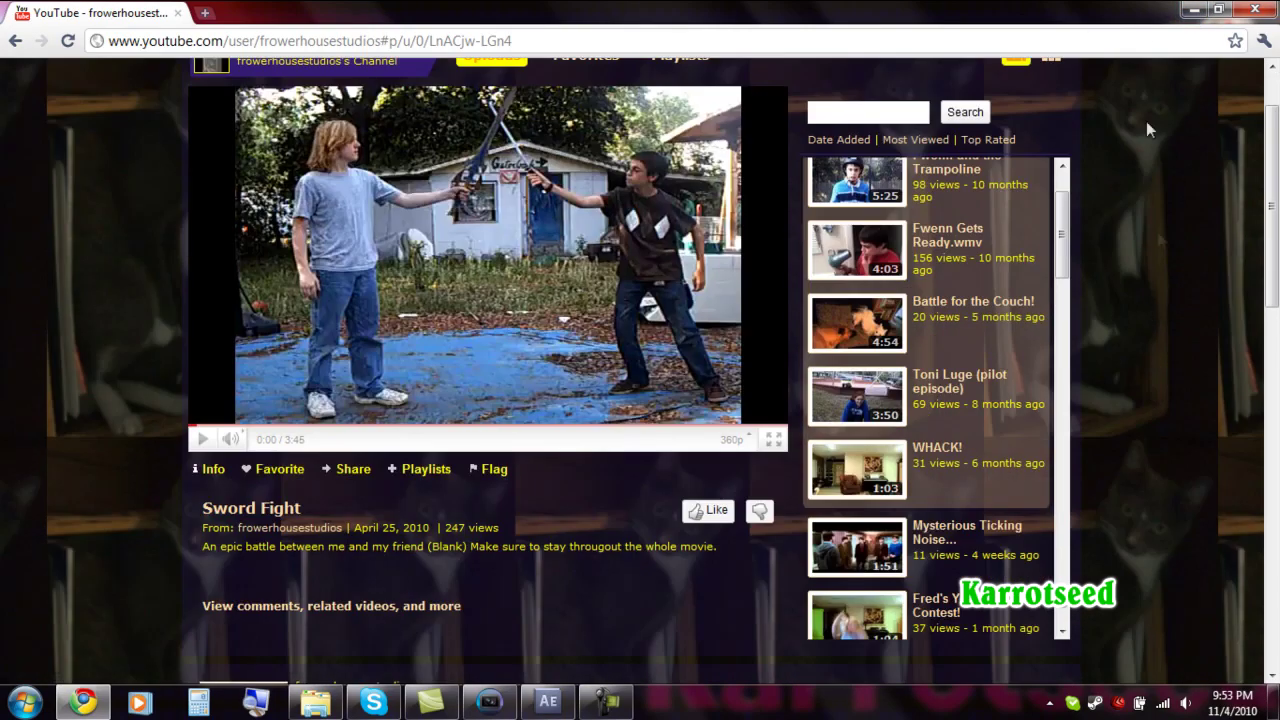
Drag I Made It.mp3 from the Dead by April deluxe album folder onto the Vegas timeline
{"action": "left_click", "coordinate": [1193, 9]}
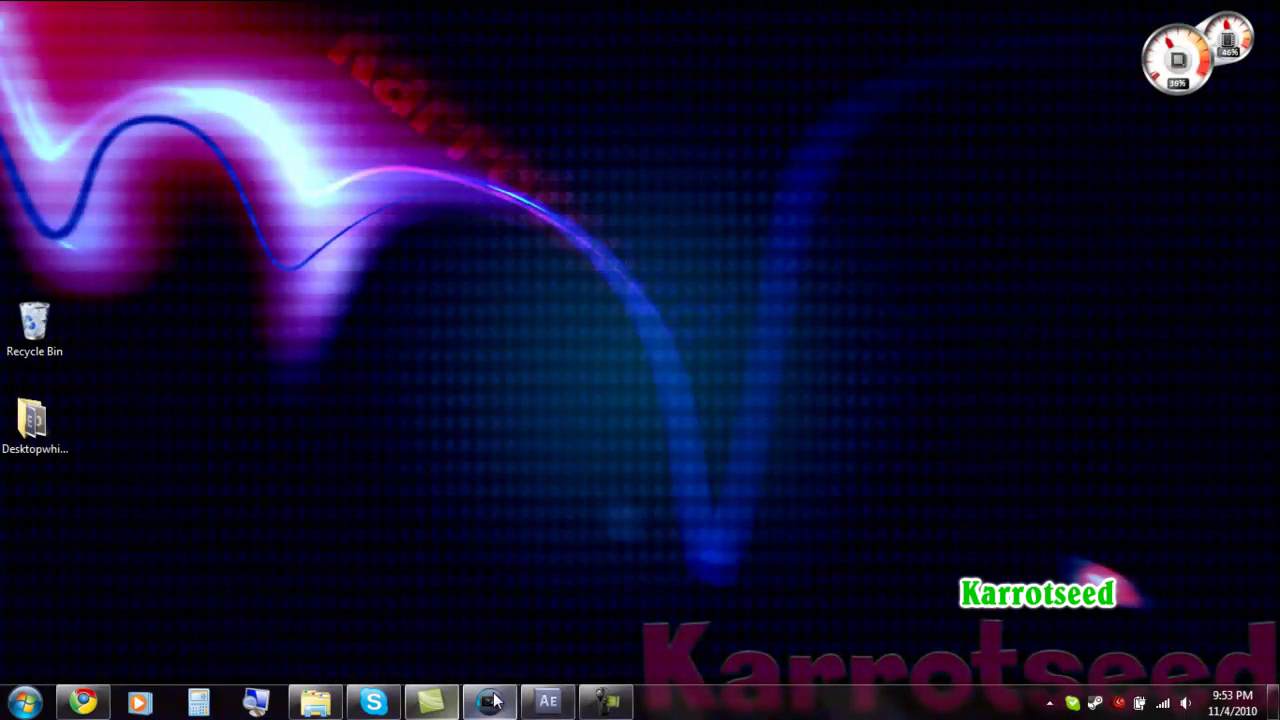
{"action": "left_click", "coordinate": [489, 701]}
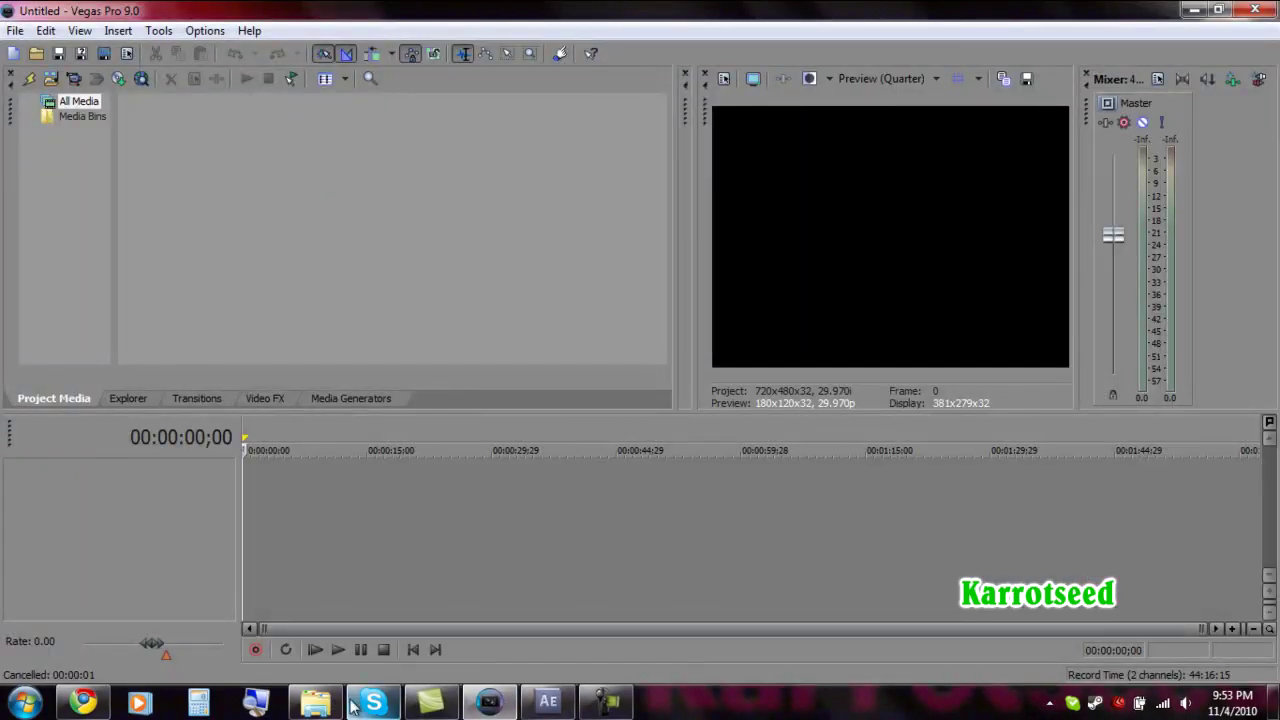
{"action": "left_click", "coordinate": [316, 702]}
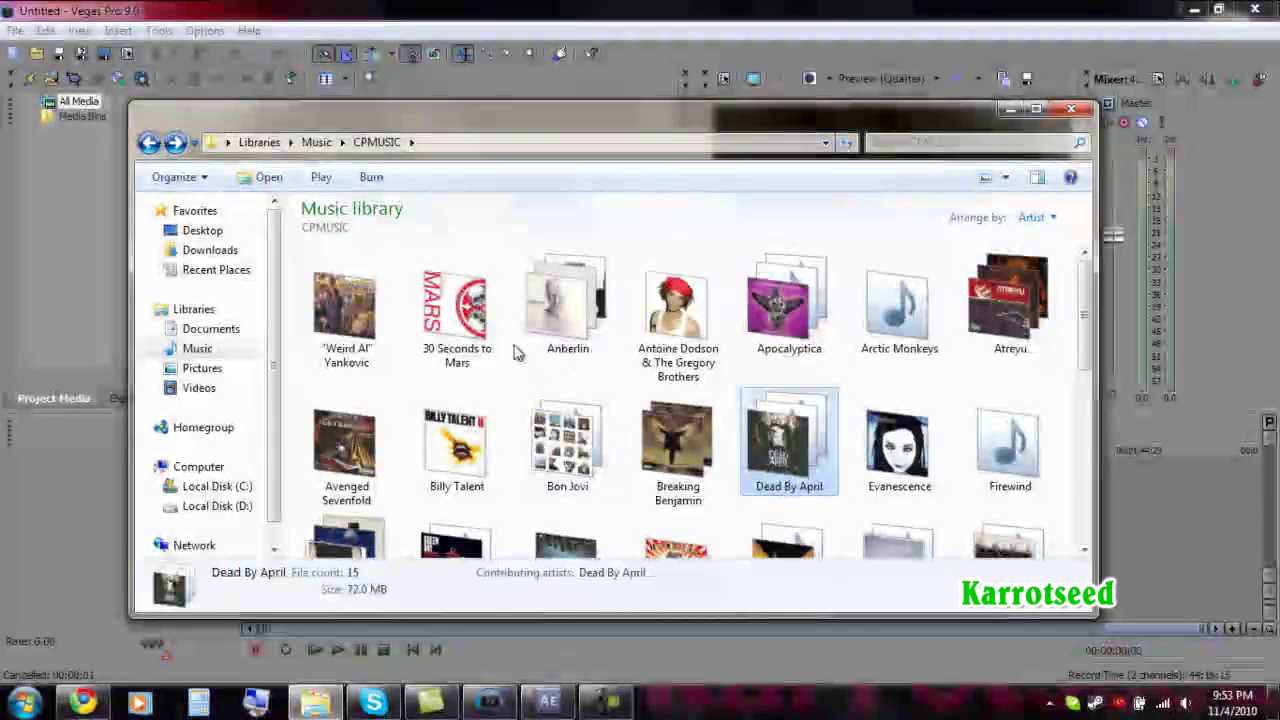
{"action": "double_click", "coordinate": [370, 310]}
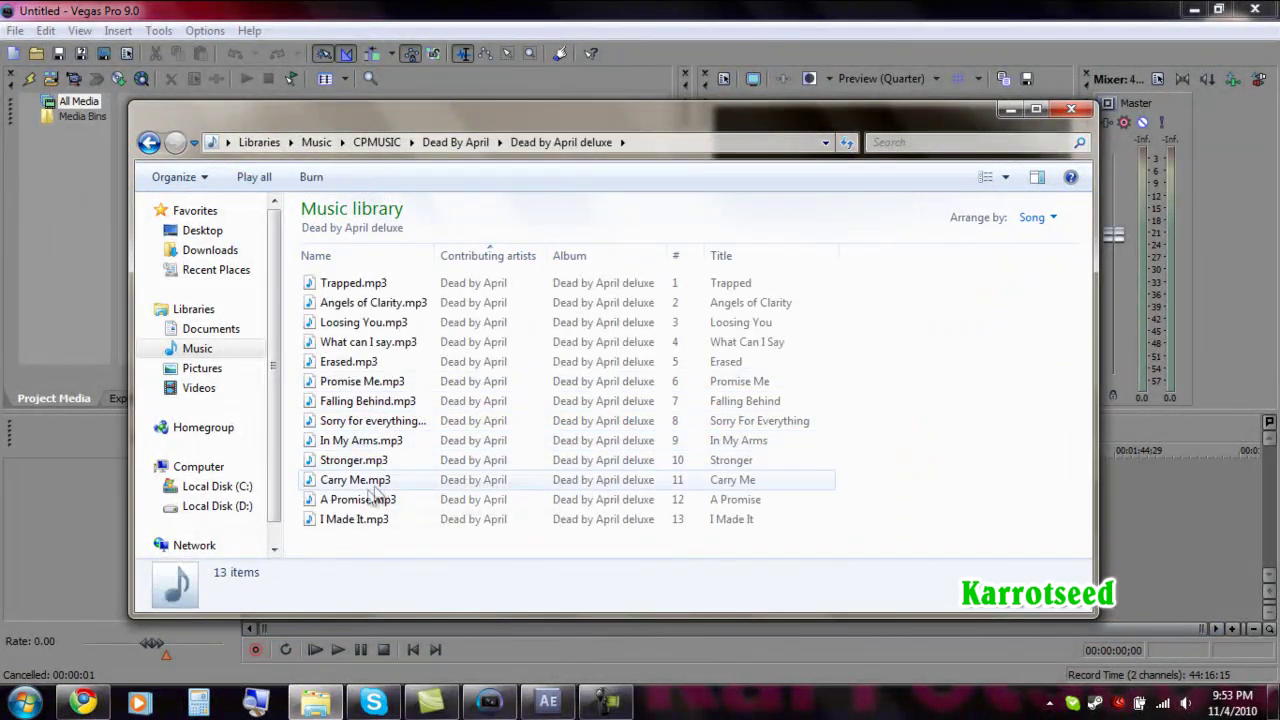
{"action": "left_click", "coordinate": [362, 519]}
{"action": "left_click_drag", "start_coordinate": [1155, 504], "coordinate": [1155, 504]}
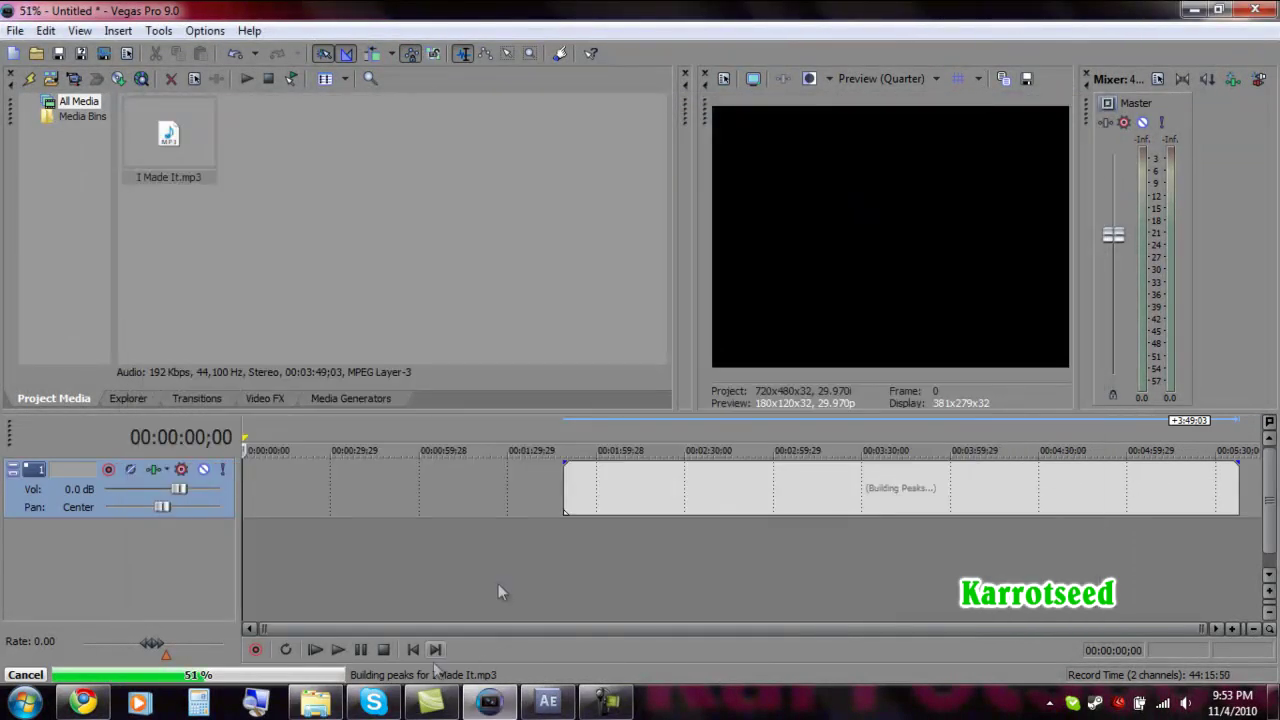
Move the clip to the timeline start, play it briefly, then minimize Vegas
{"action": "left_click_drag", "start_coordinate": [763, 487], "coordinate": [360, 487]}
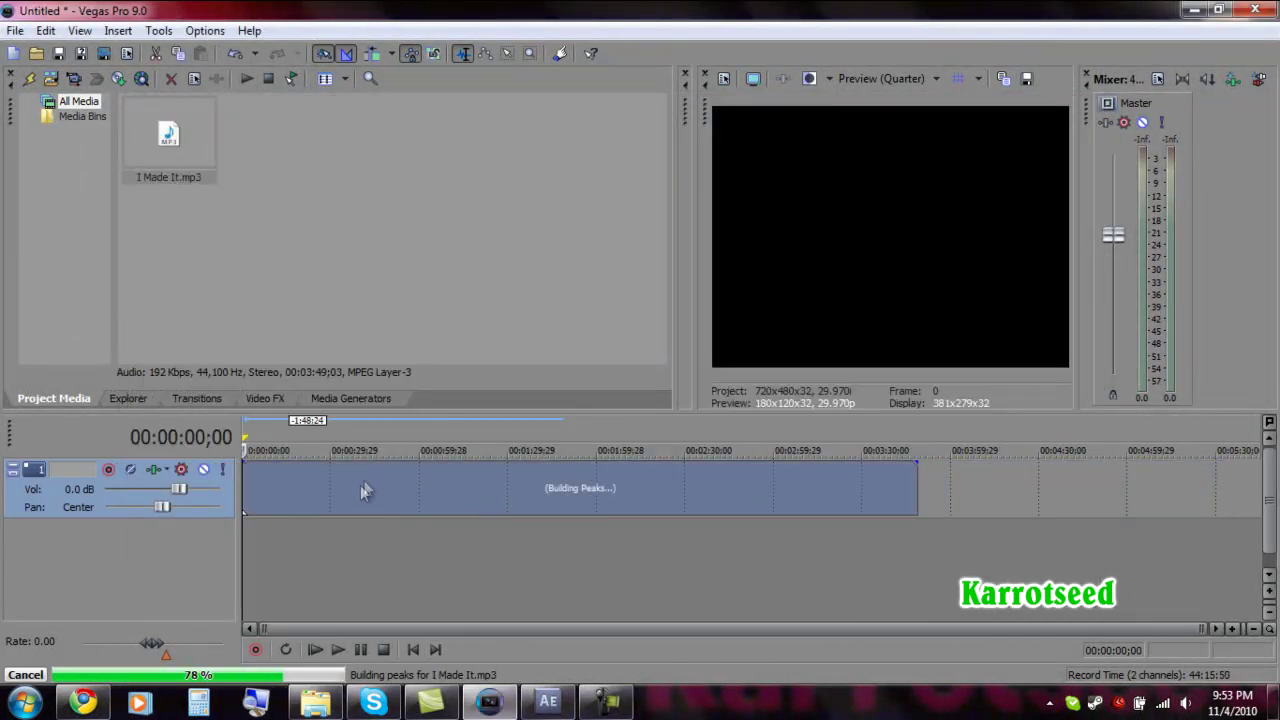
{"action": "left_click", "coordinate": [336, 650]}
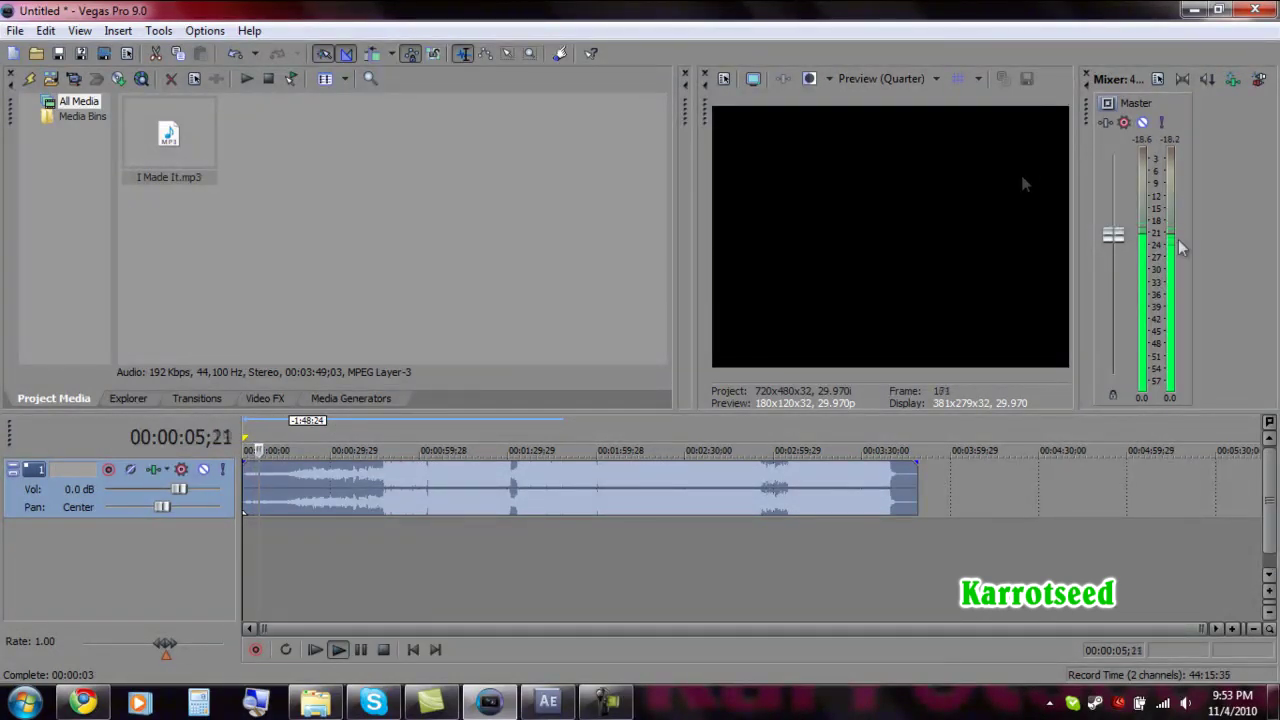
{"action": "left_click", "coordinate": [362, 650]}
{"action": "left_click", "coordinate": [1190, 9]}
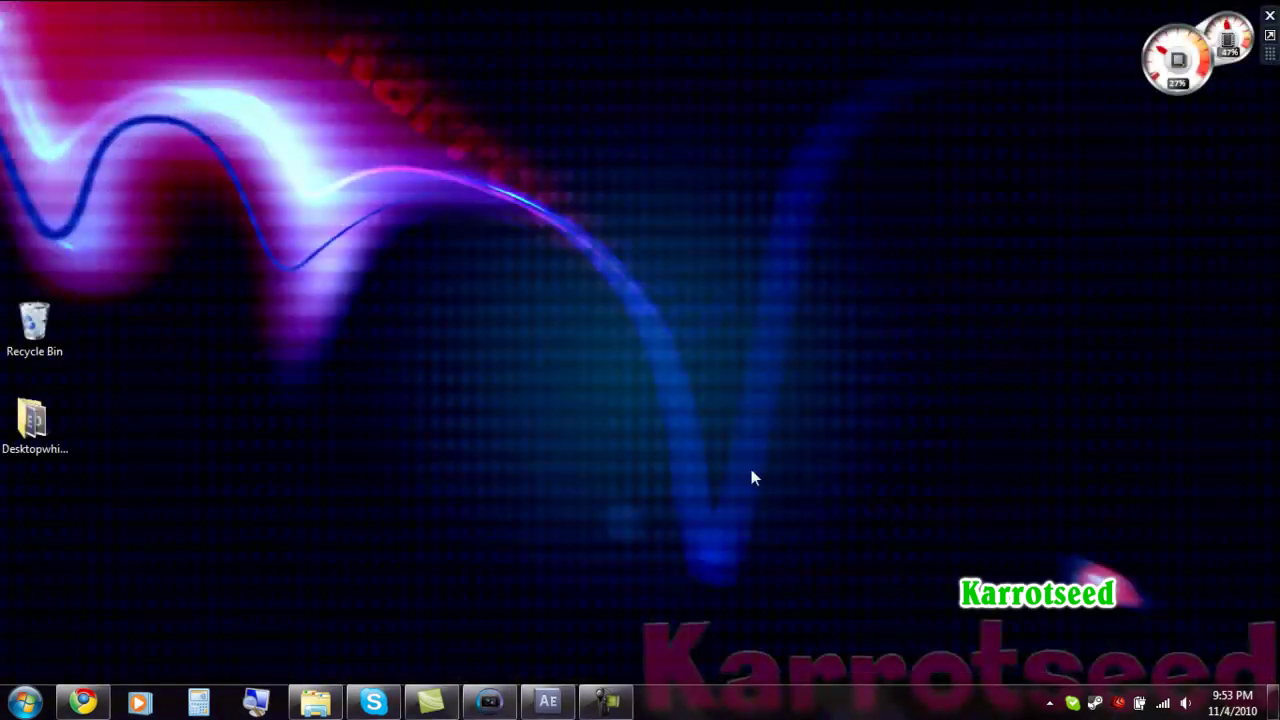
Import I Made It.mp3 from the music folder into the After Effects Project panel
{"action": "left_click", "coordinate": [548, 700]}
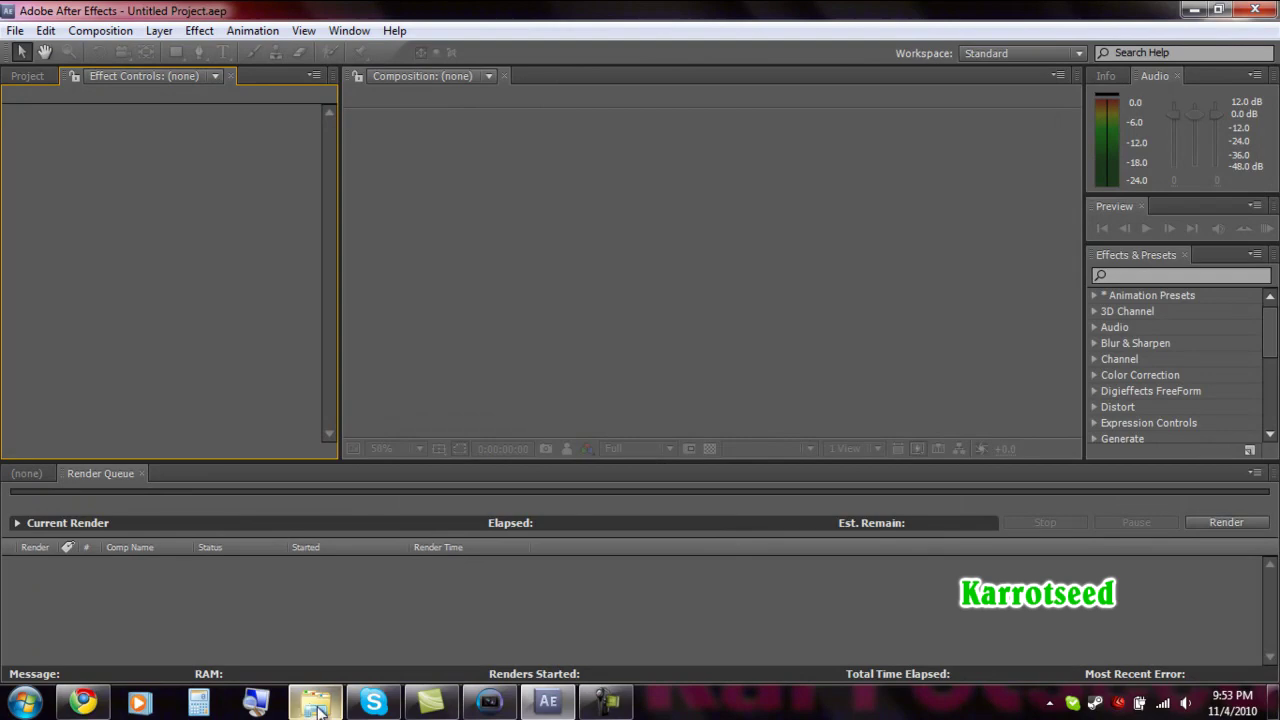
{"action": "left_click", "coordinate": [314, 705]}
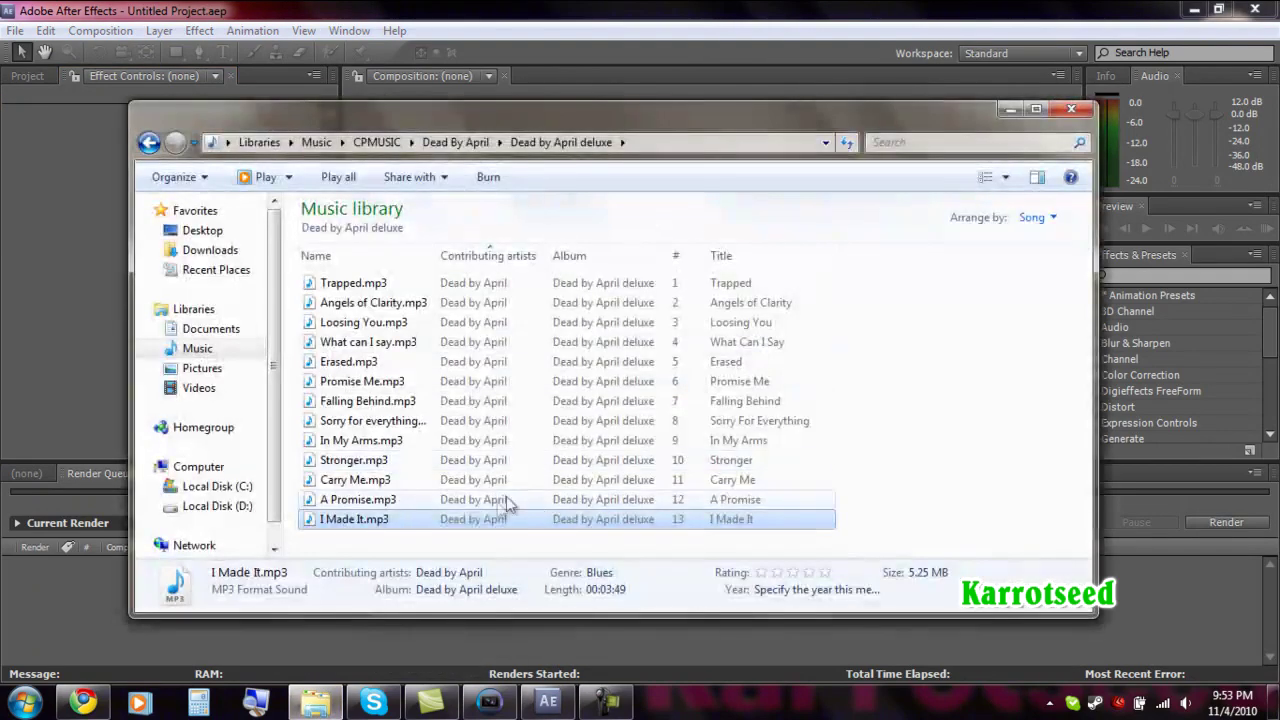
{"action": "left_click_drag", "start_coordinate": [470, 519], "coordinate": [82, 228]}
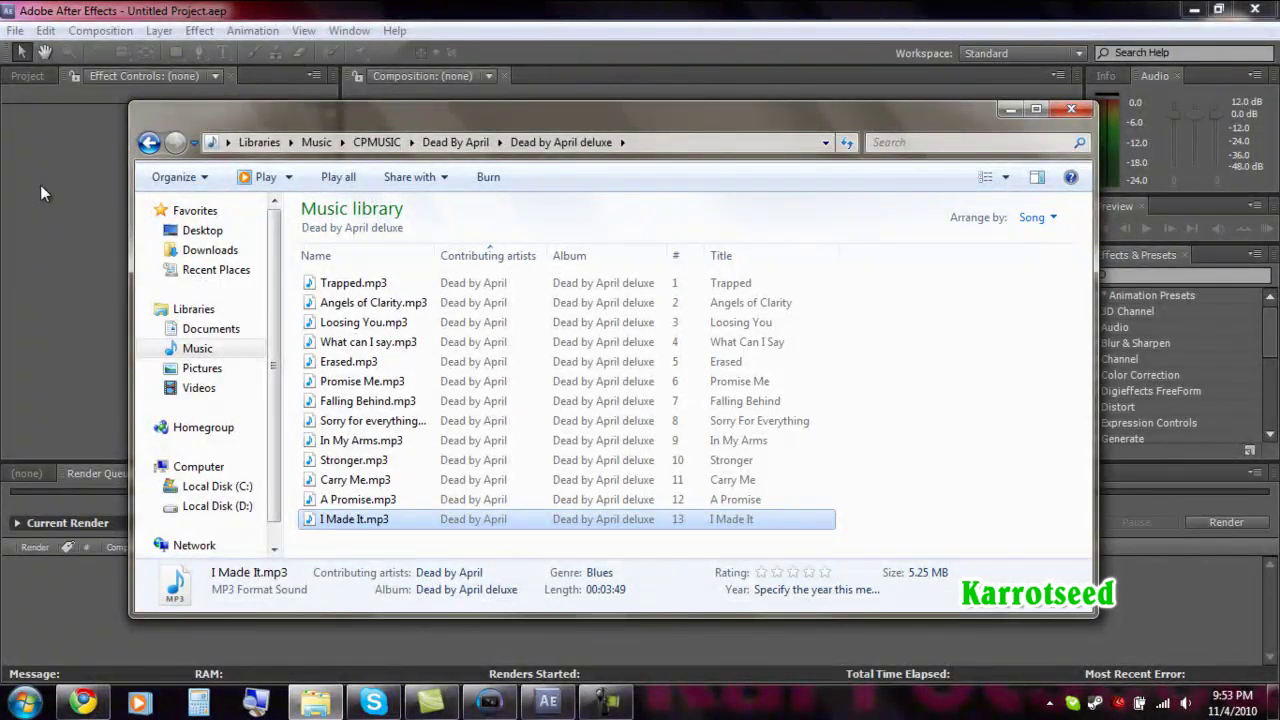
{"action": "left_click", "coordinate": [1068, 108]}
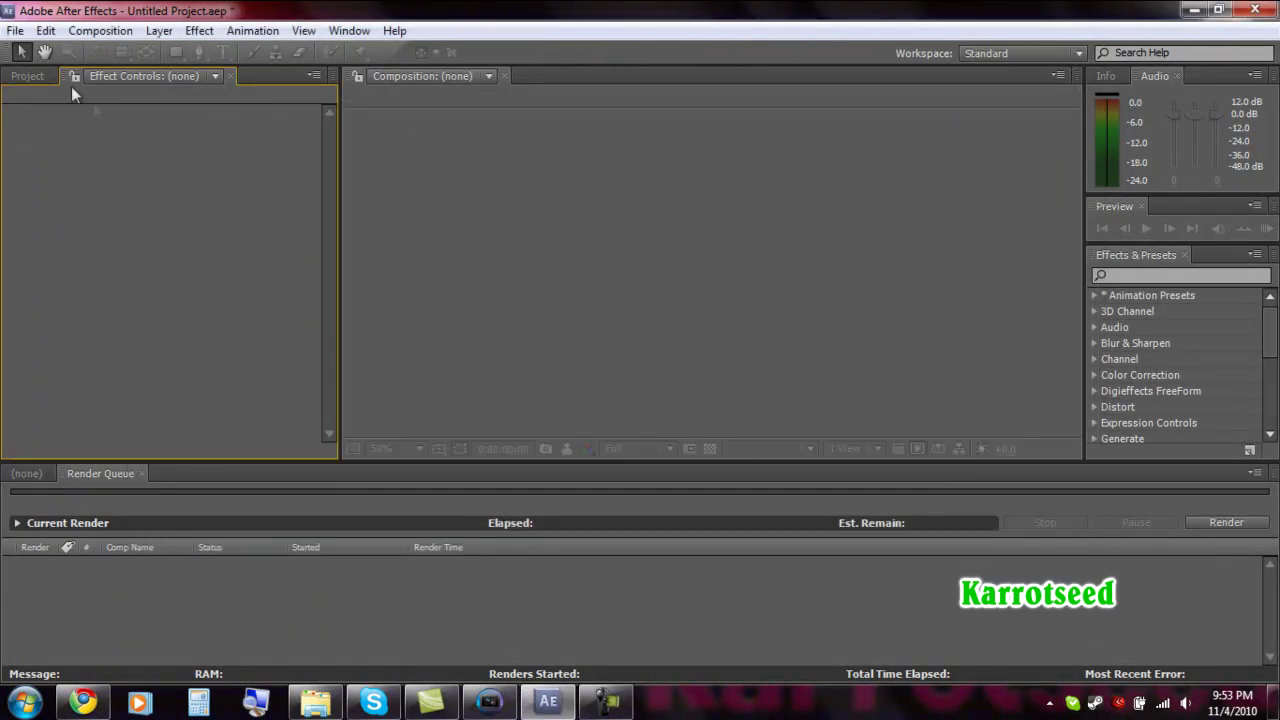
{"action": "left_click", "coordinate": [27, 78]}
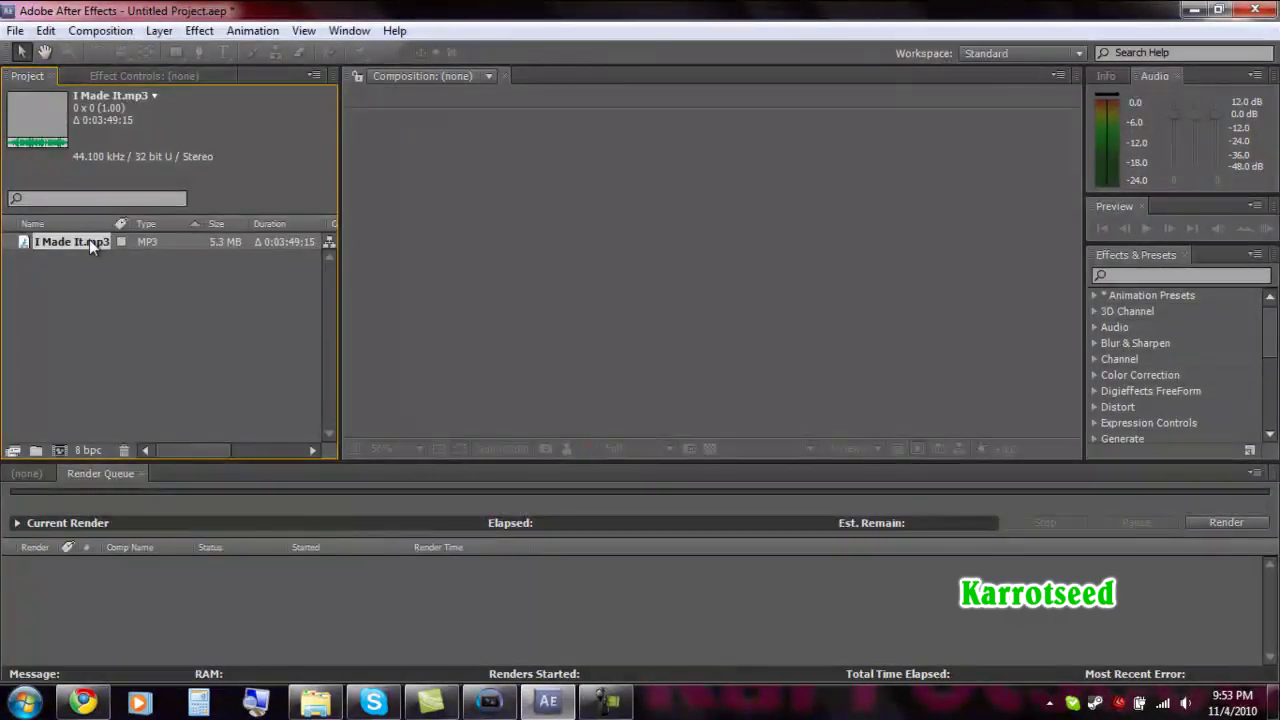
Build the 1280×720 composition I Made It 2 from the track and start its preview
{"action": "left_click_drag", "start_coordinate": [89, 241], "coordinate": [124, 603]}
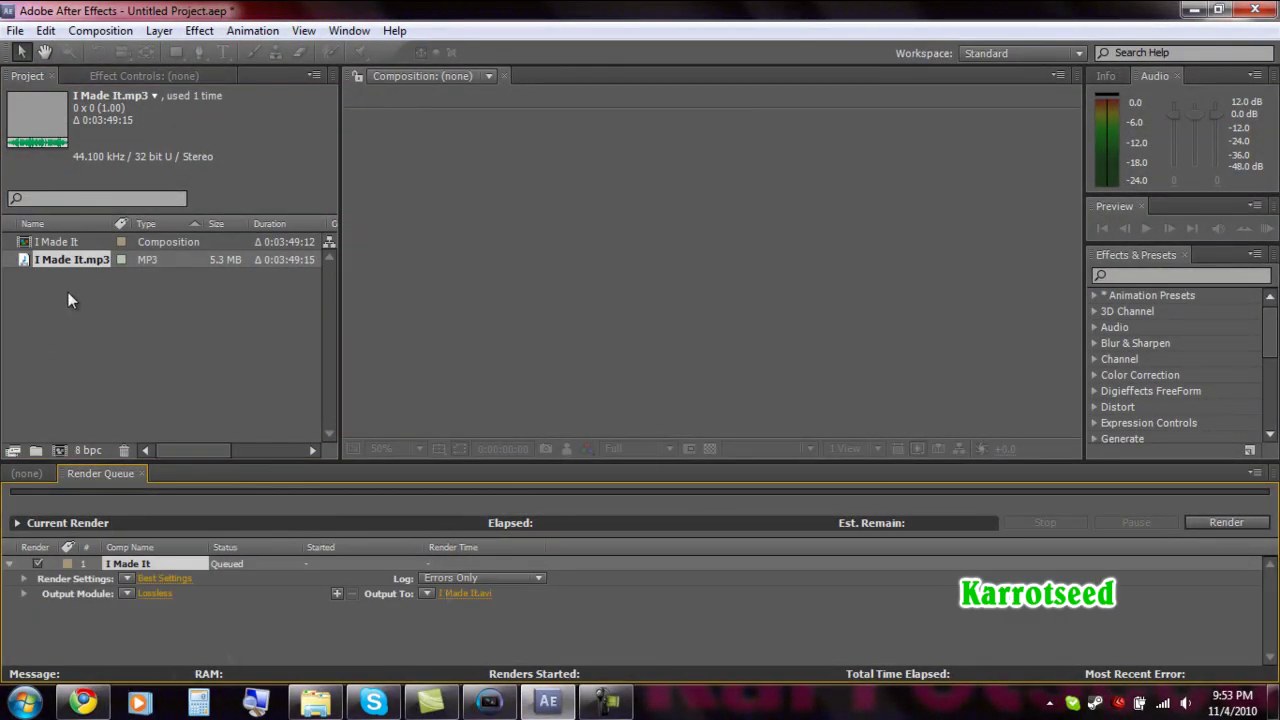
{"action": "left_click_drag", "start_coordinate": [74, 258], "coordinate": [780, 248]}
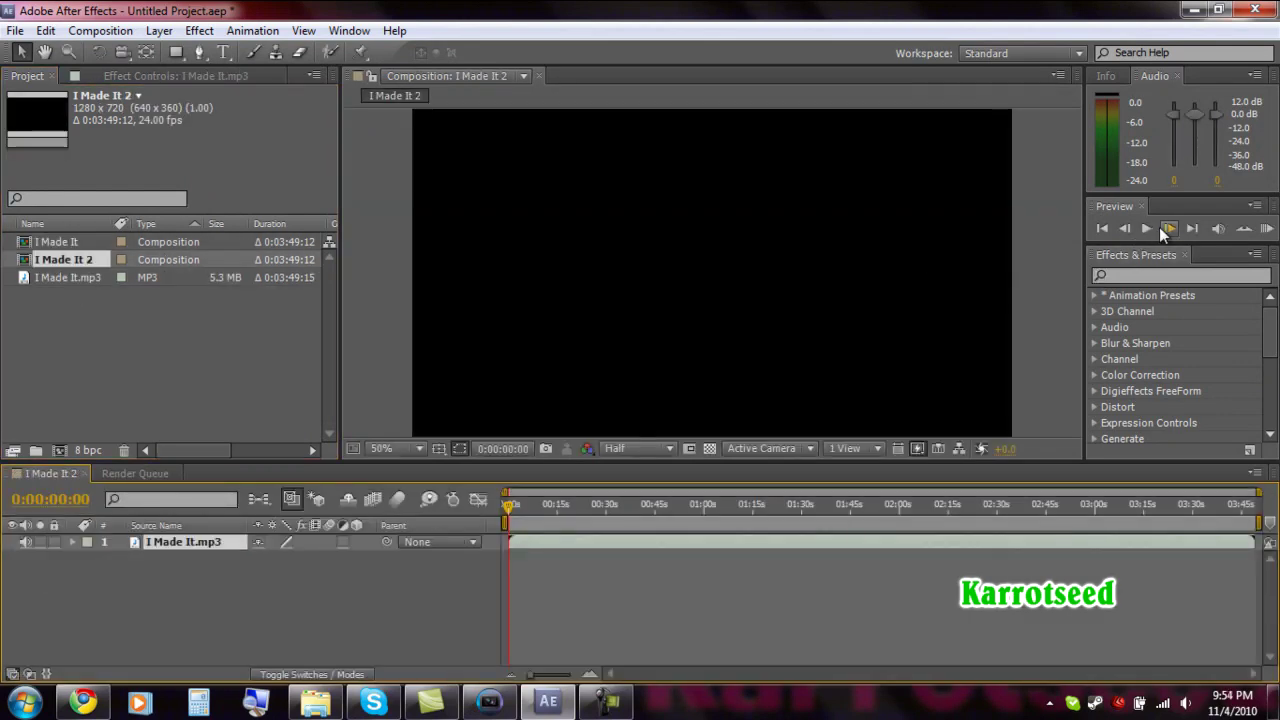
{"action": "left_click", "coordinate": [1148, 228]}
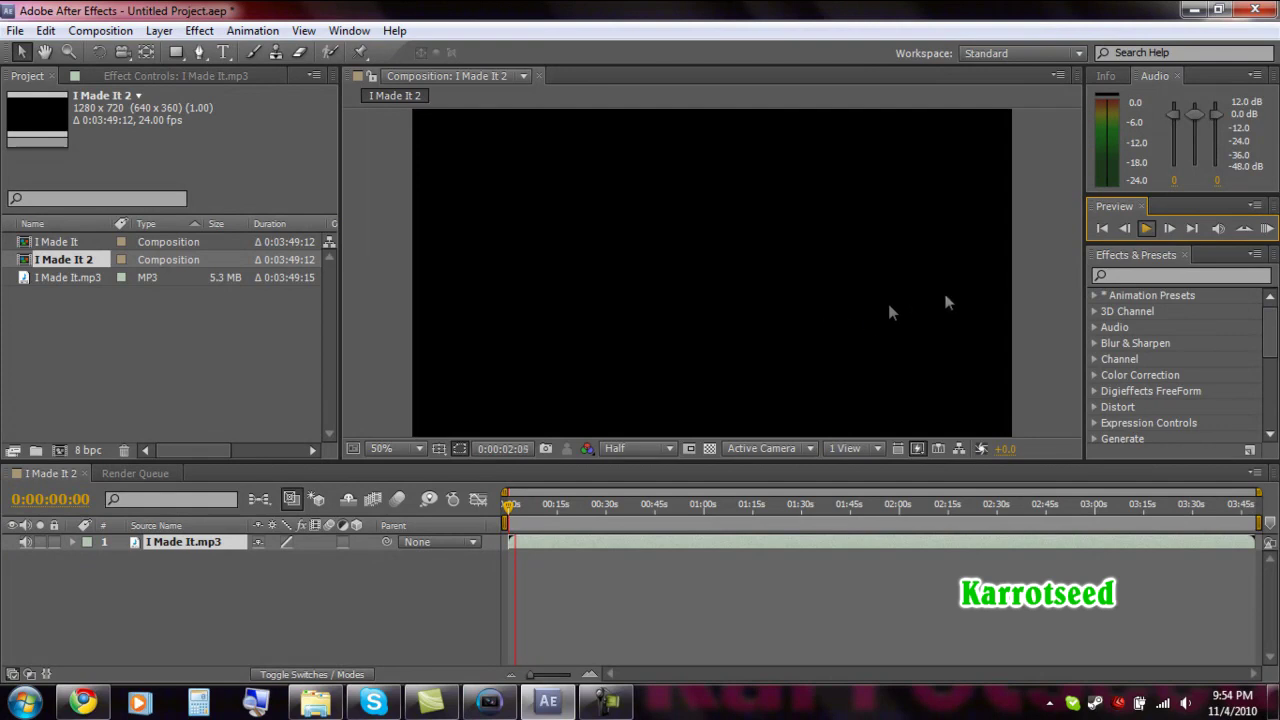
Stop the standard preview, then run and stop a RAM preview of I Made It 2
{"action": "left_click", "coordinate": [1150, 232]}
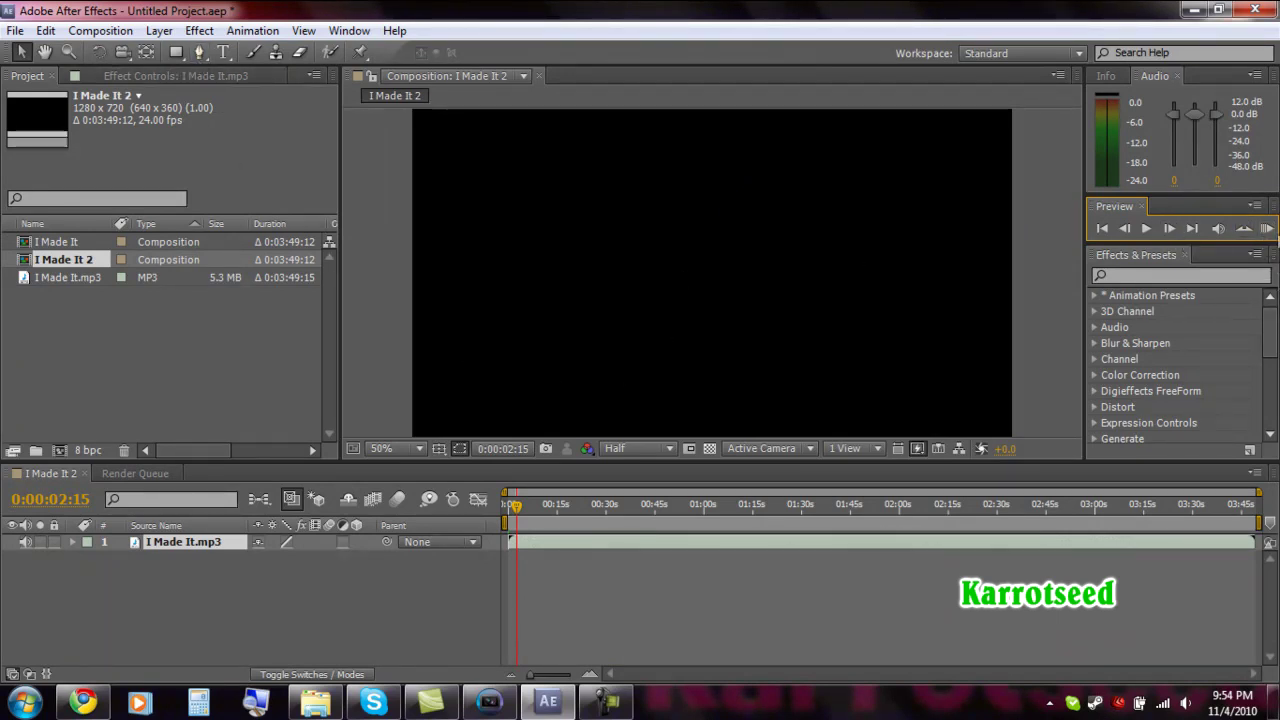
{"action": "left_click", "coordinate": [1266, 229]}
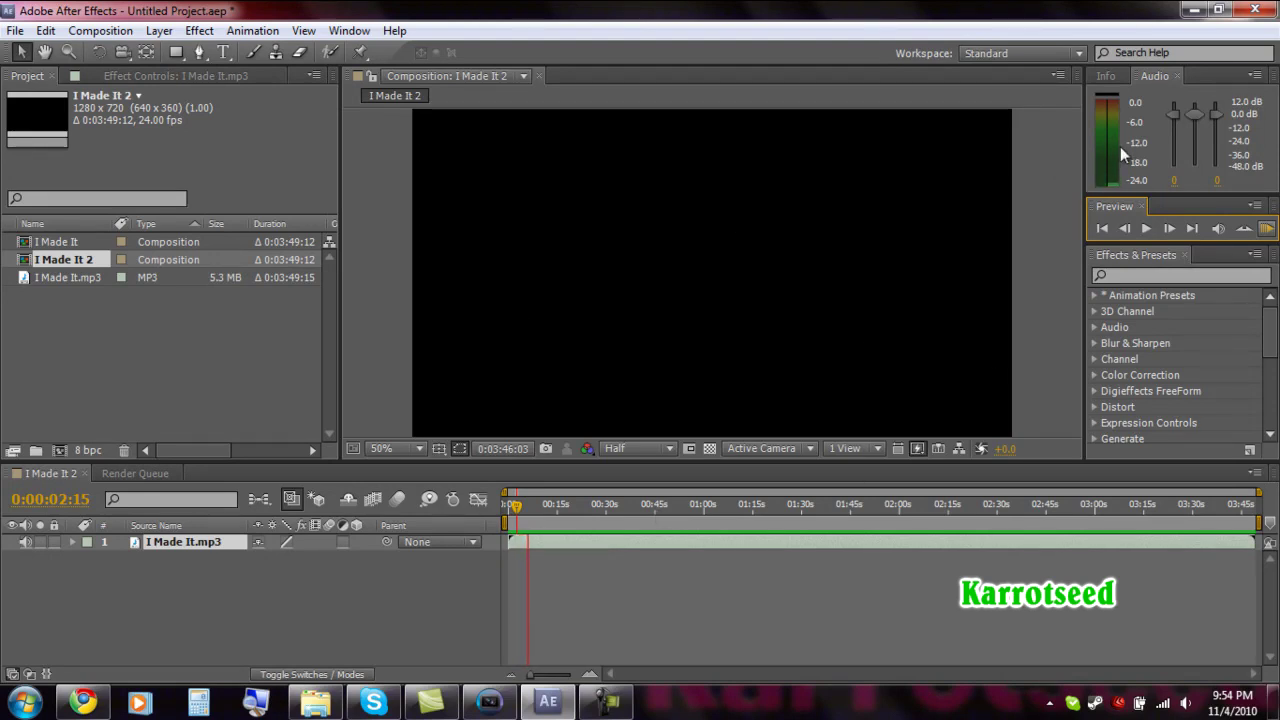
{"action": "left_click", "coordinate": [1147, 229]}
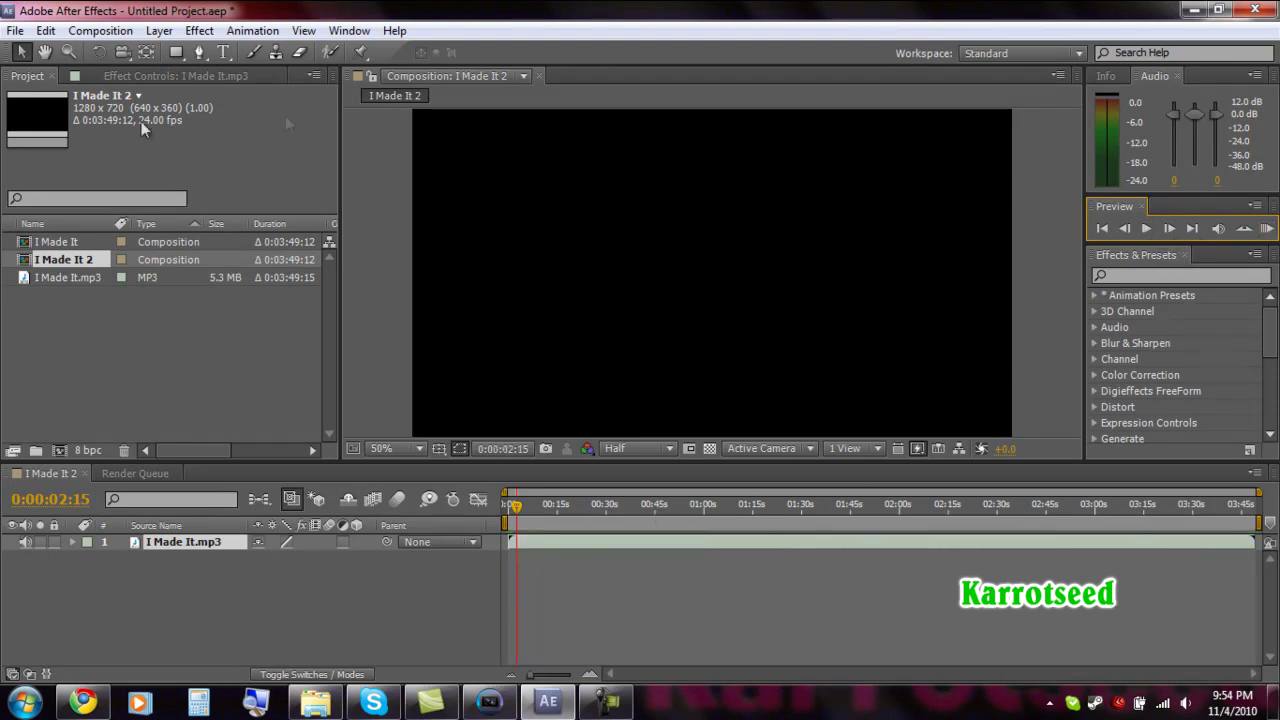
Add a new black solid layer via Layer > New > Solid
{"action": "left_click", "coordinate": [159, 30]}
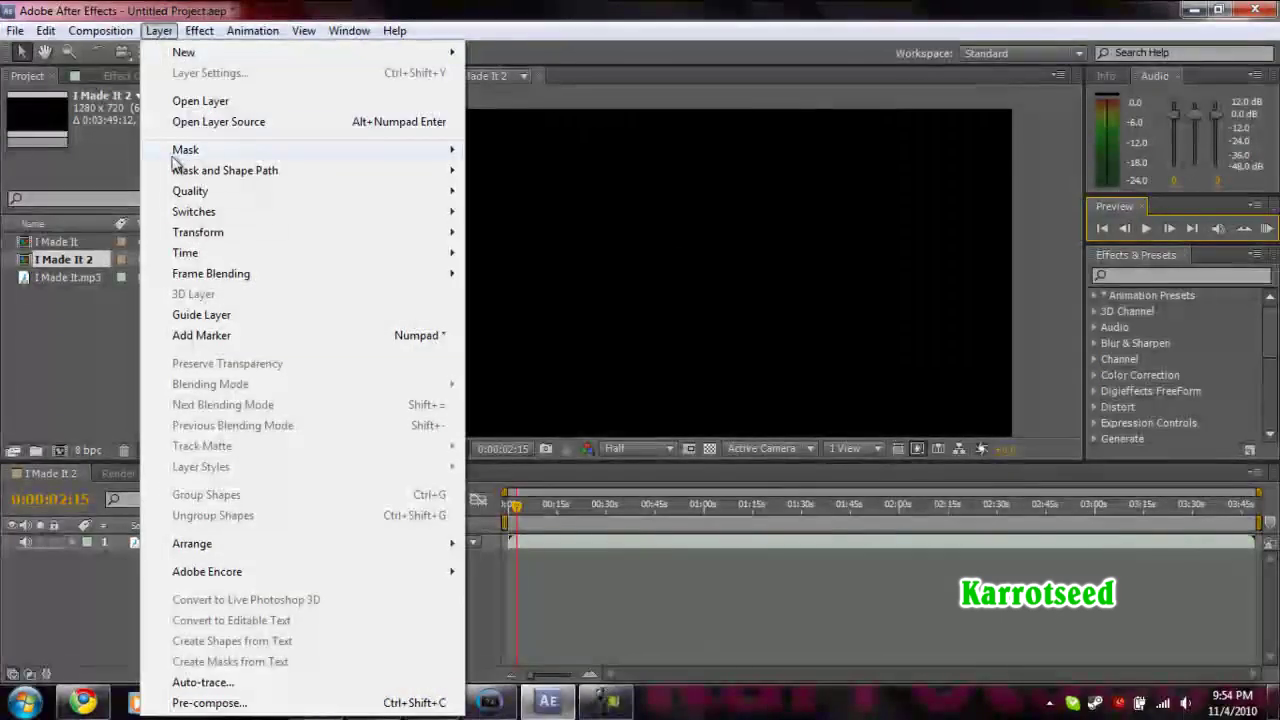
{"action": "left_click", "coordinate": [138, 55]}
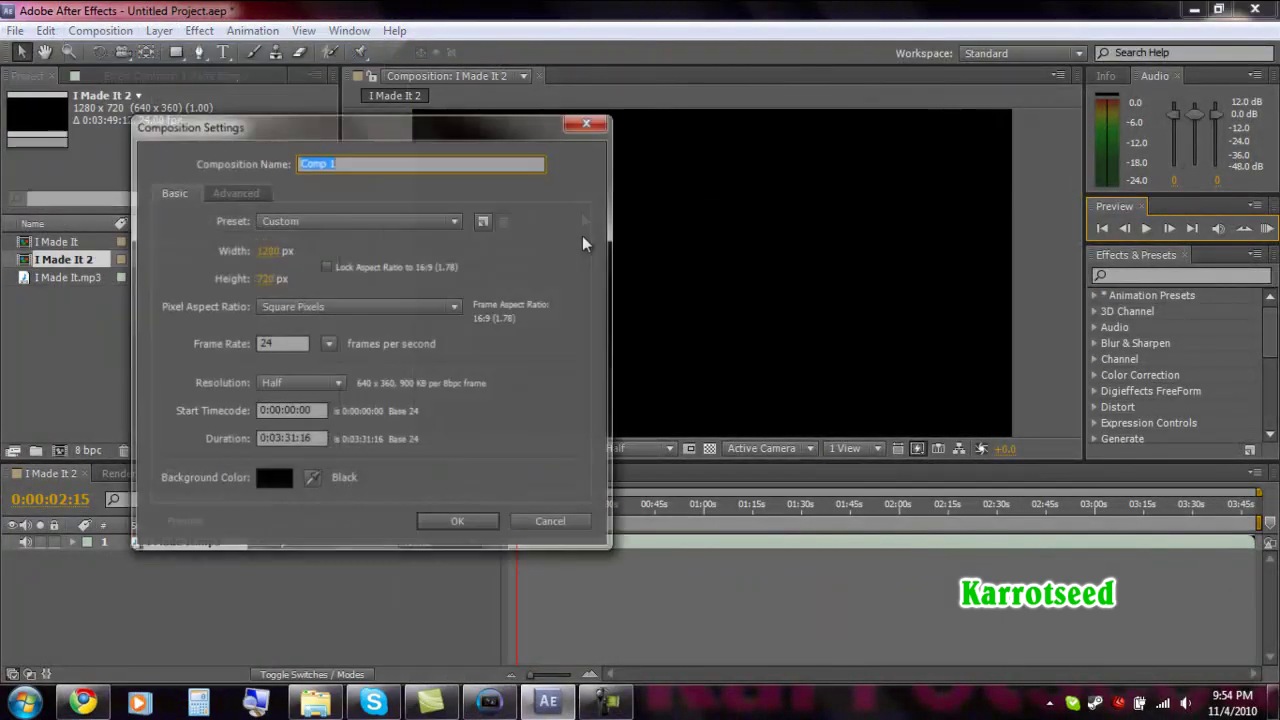
{"action": "left_click", "coordinate": [551, 523]}
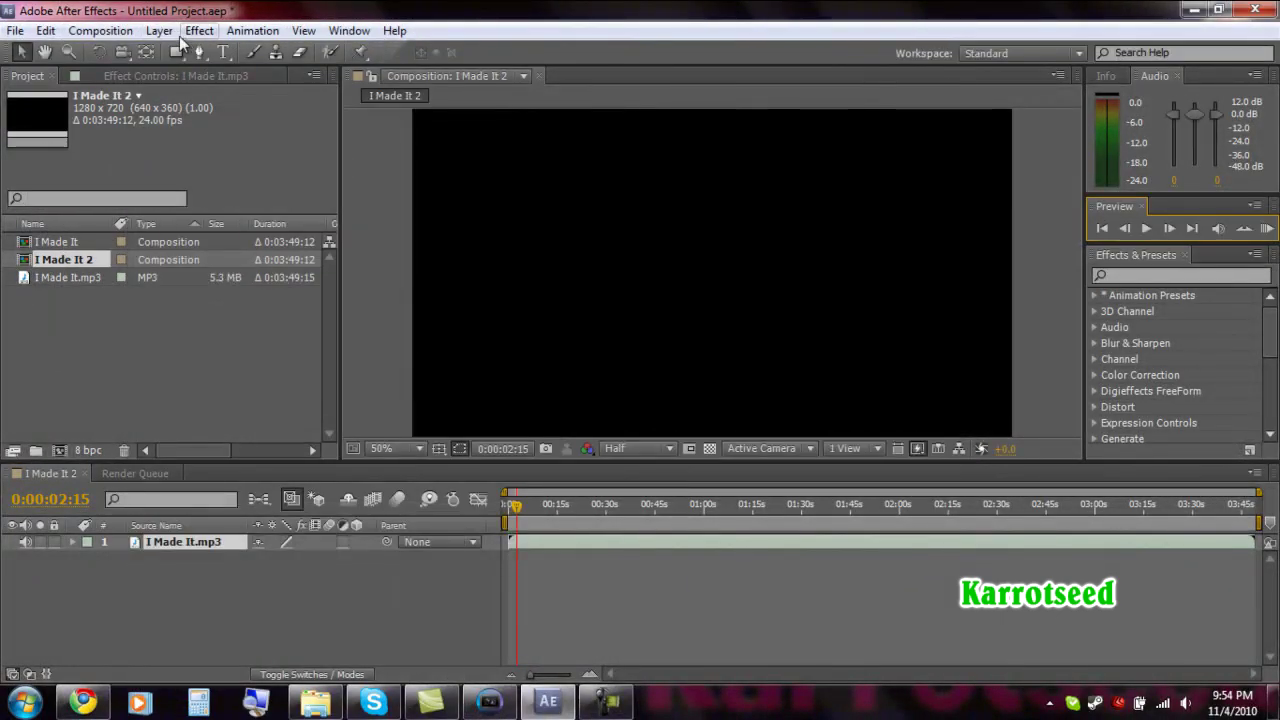
{"action": "left_click", "coordinate": [162, 30]}
{"action": "mouse_move", "coordinate": [184, 52]}
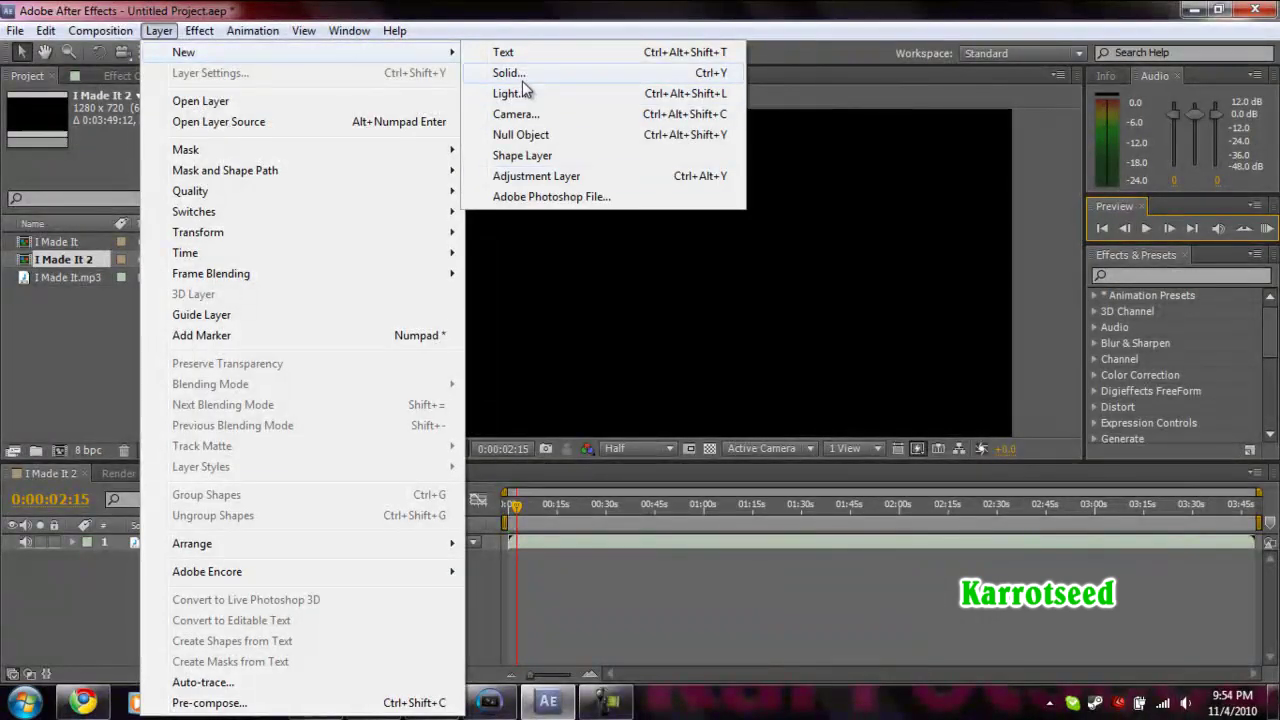
{"action": "left_click", "coordinate": [571, 78]}
{"action": "left_click", "coordinate": [1000, 520]}
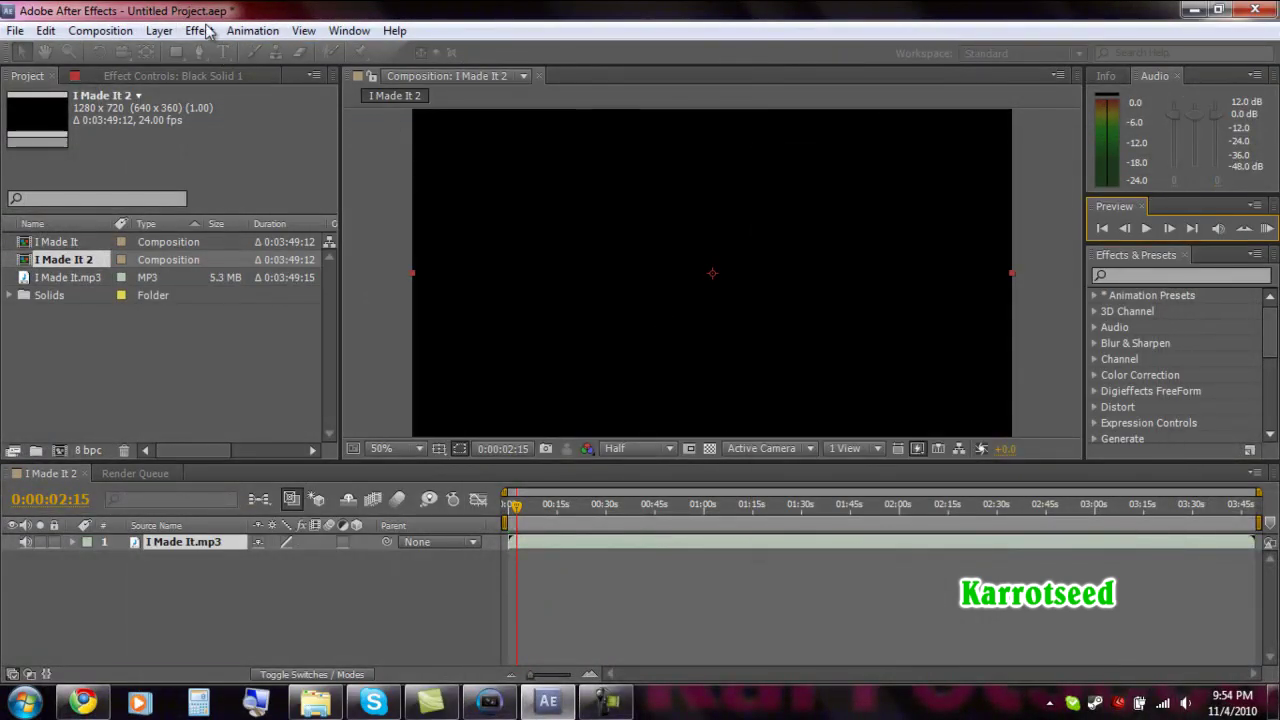
Apply Audio Spectrum to the solid with Audio Layer set to 2. I Made It.mp3
{"action": "left_click", "coordinate": [200, 30]}
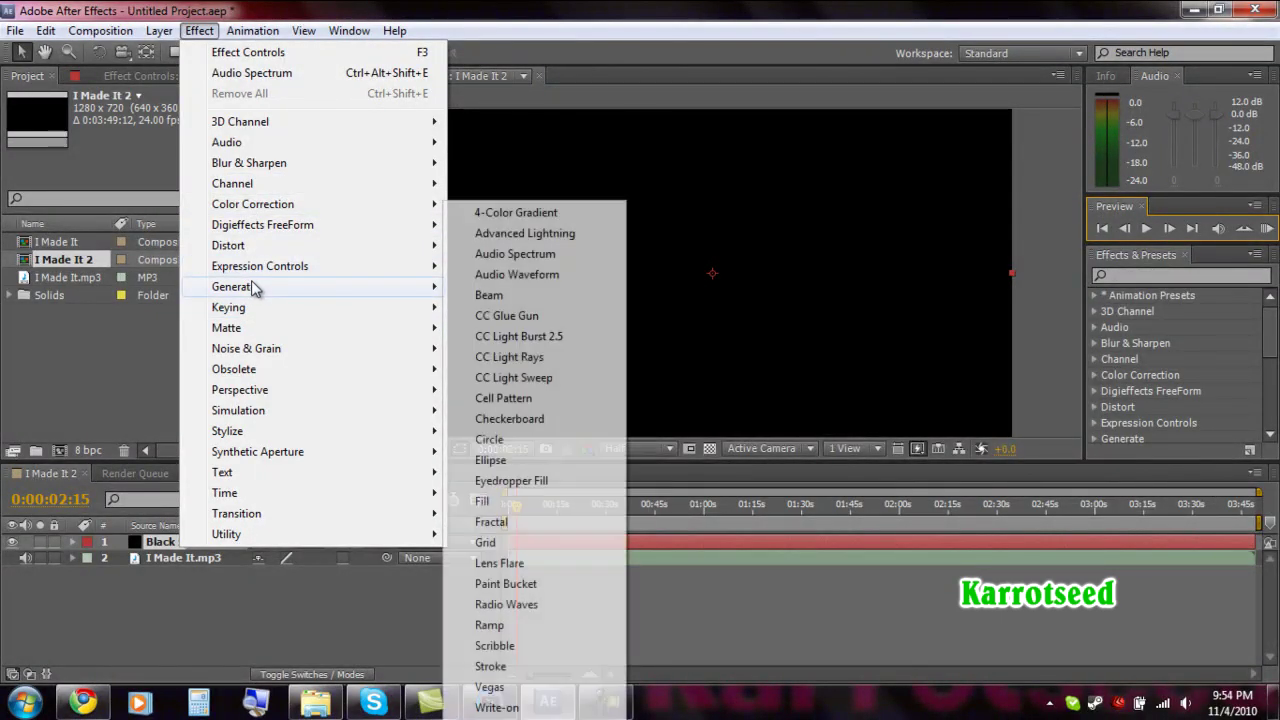
{"action": "mouse_move", "coordinate": [234, 287]}
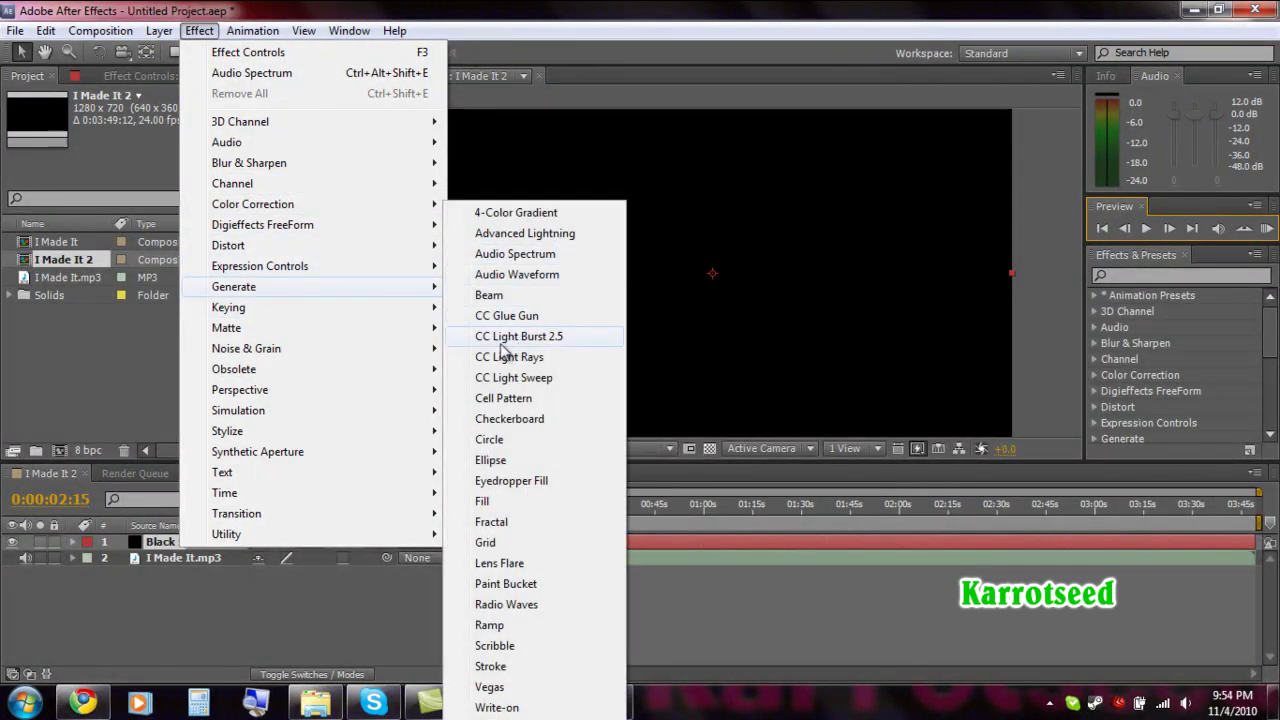
{"action": "left_click", "coordinate": [515, 253]}
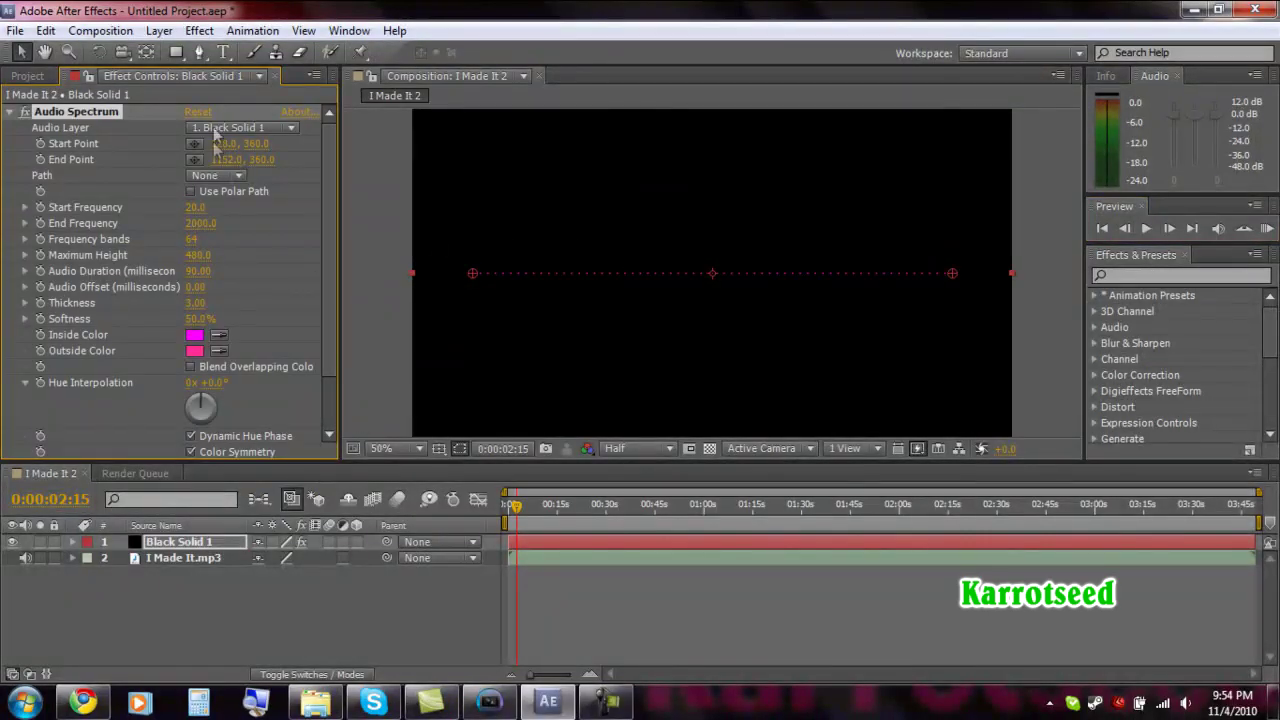
{"action": "left_click", "coordinate": [215, 130]}
{"action": "left_click", "coordinate": [249, 194]}
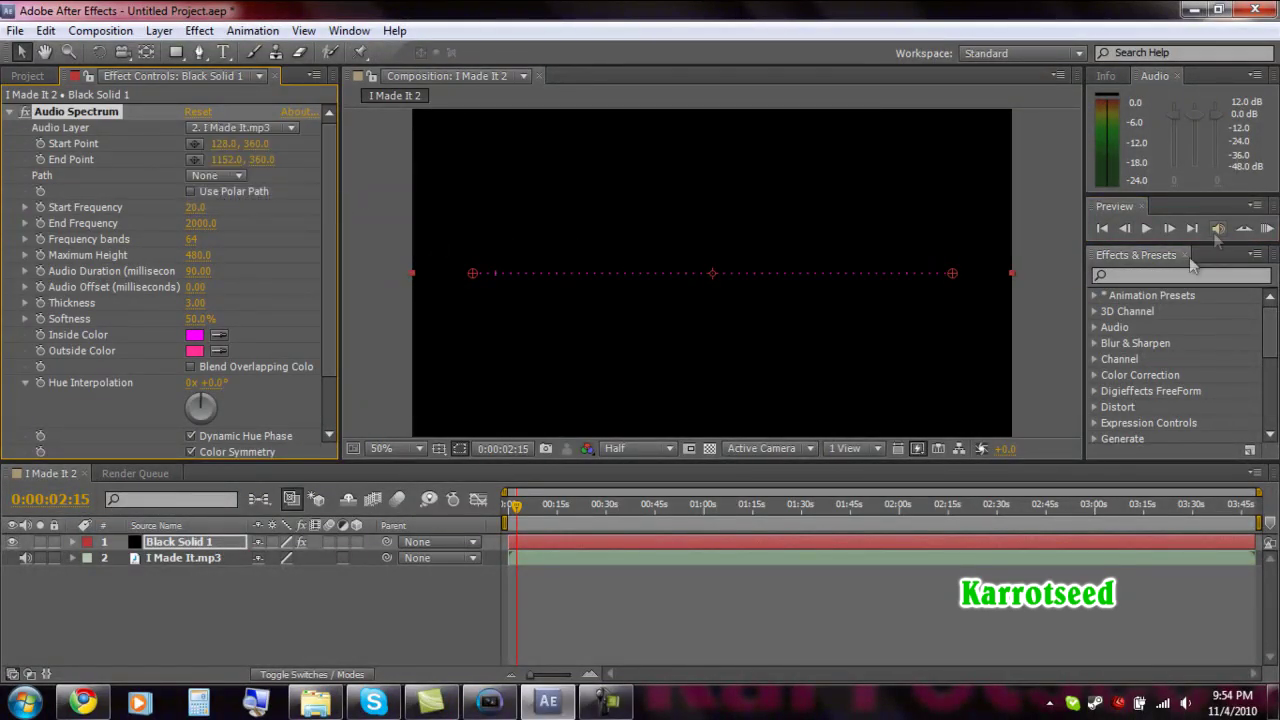
Select Black Solid 1 and play a standard preview of the pink spectrum bars
{"action": "left_click", "coordinate": [213, 560]}
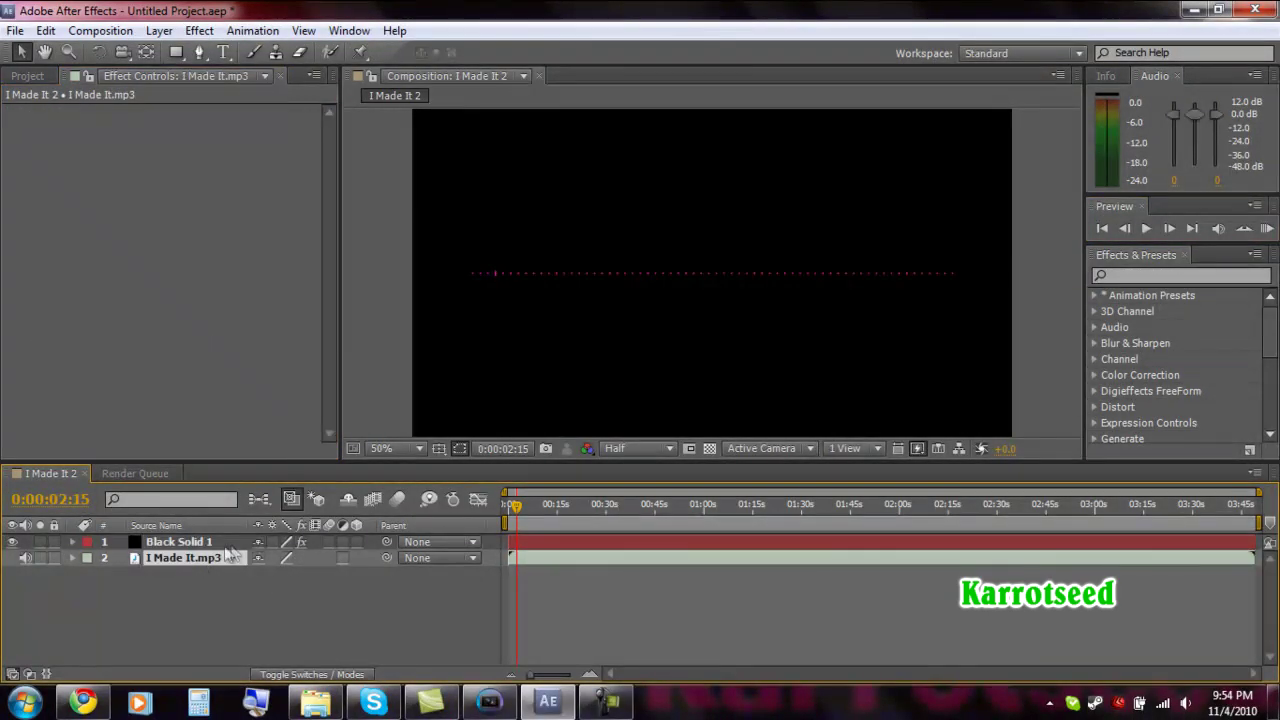
{"action": "left_click", "coordinate": [225, 543]}
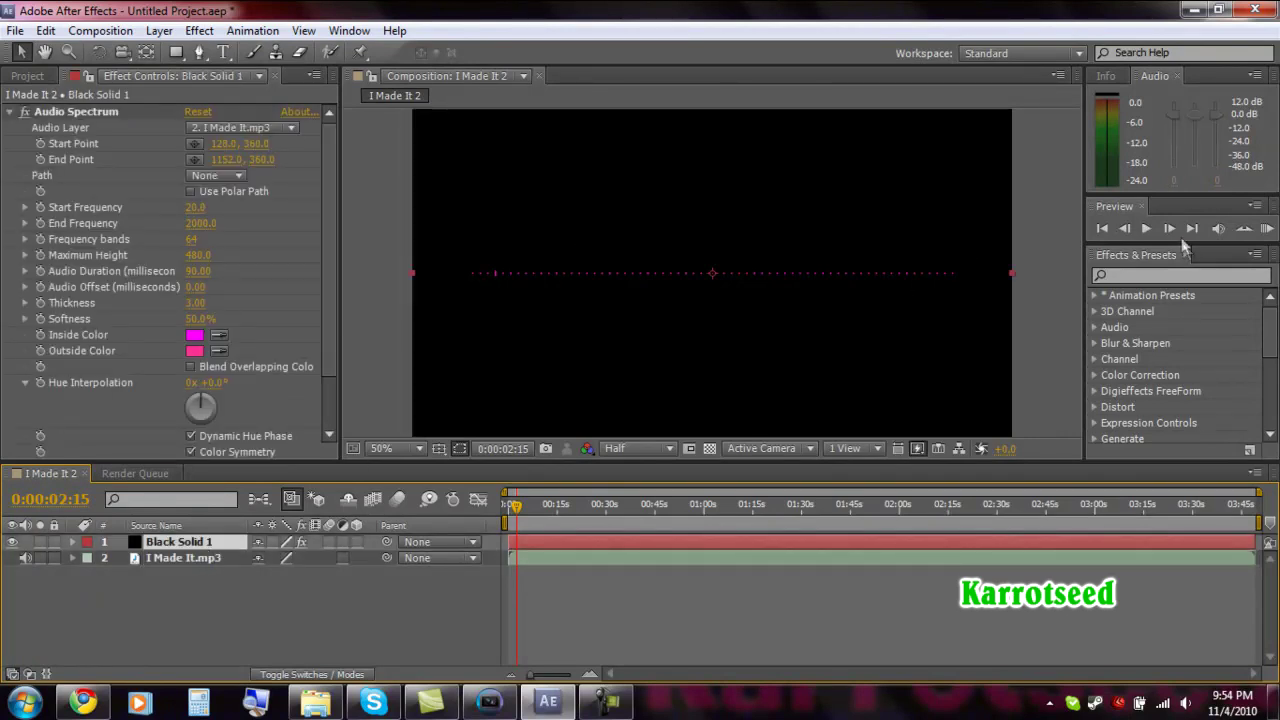
{"action": "left_click", "coordinate": [1147, 229]}
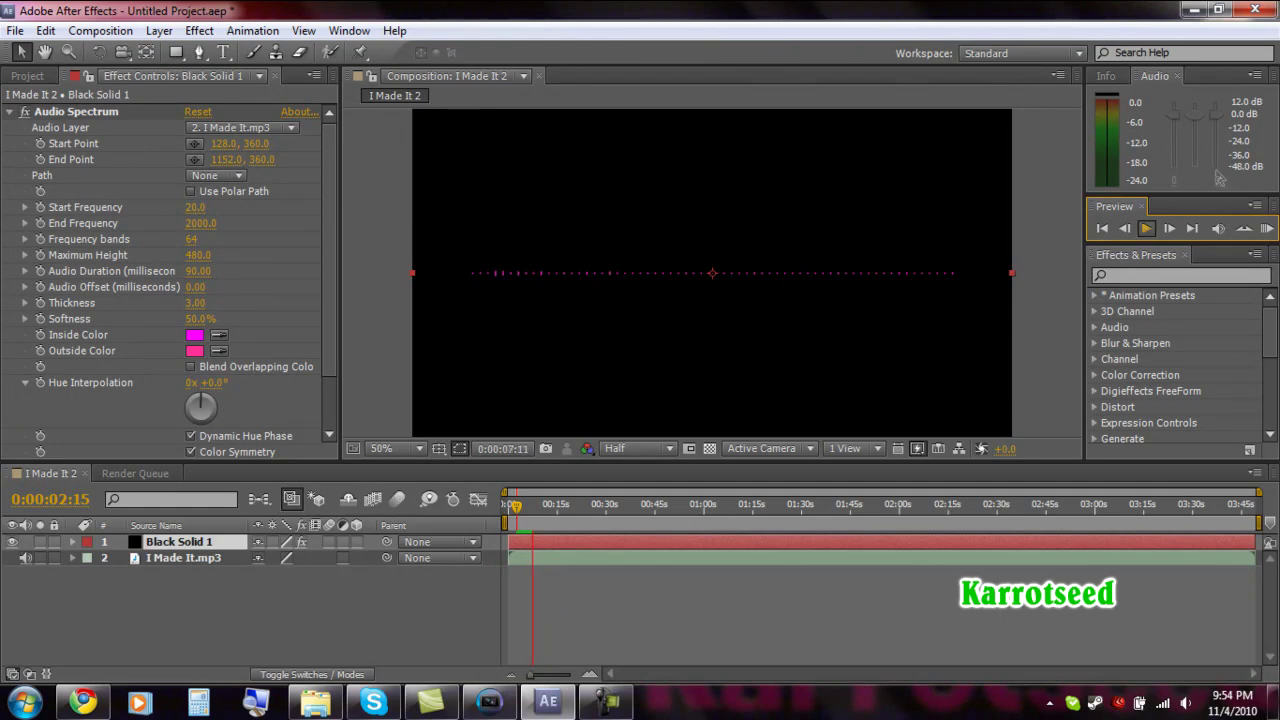
{"action": "left_click", "coordinate": [1146, 228]}
Run and stop a RAM preview of the visualizer with the song
{"action": "left_click", "coordinate": [503, 712]}
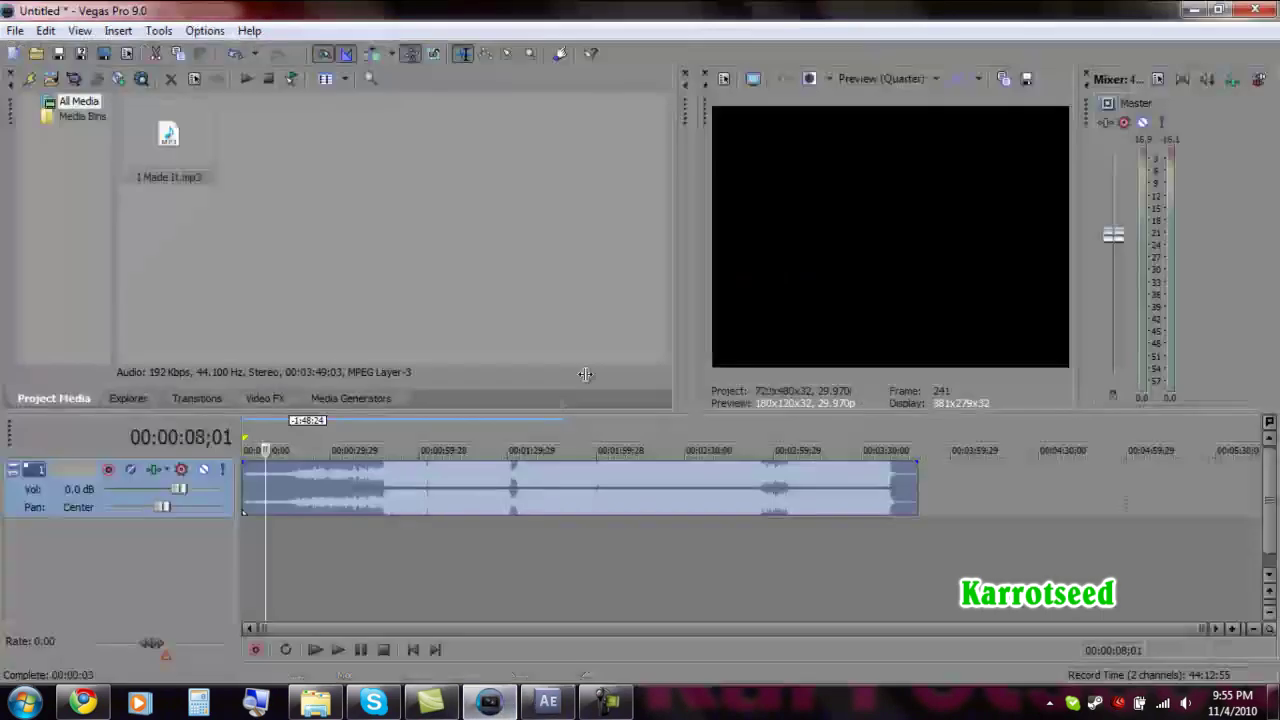
{"action": "left_click", "coordinate": [548, 702]}
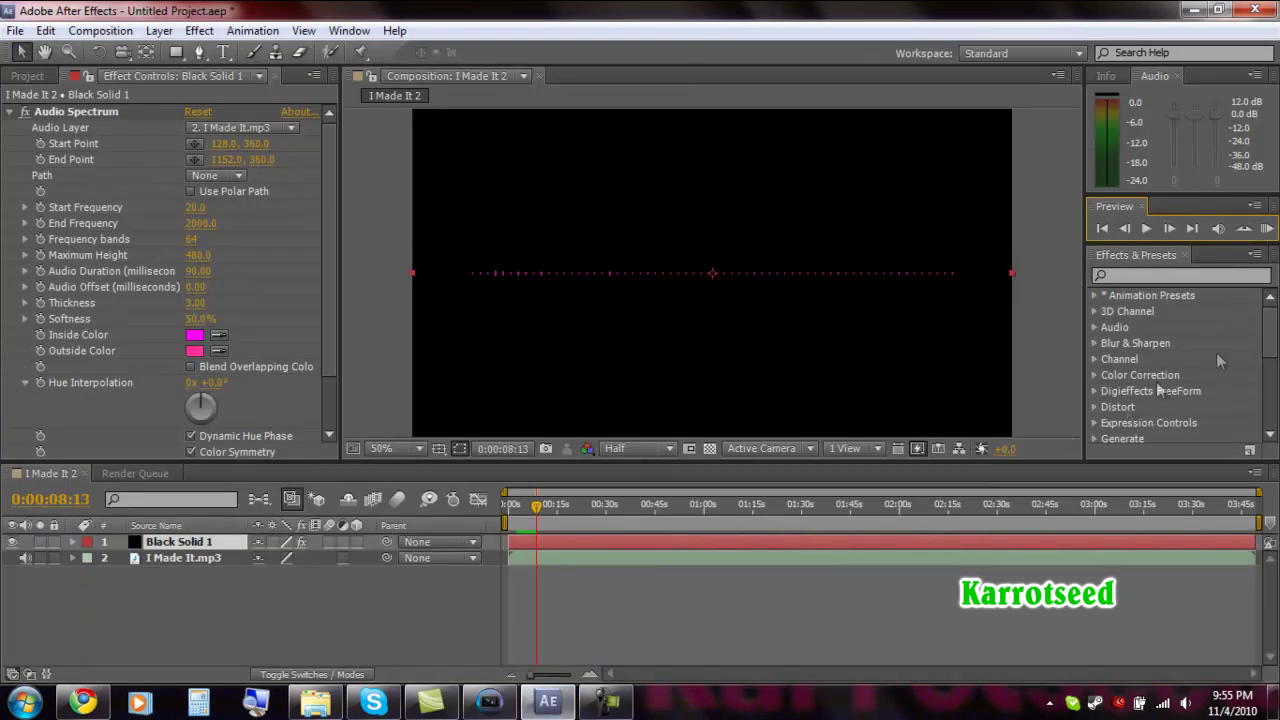
{"action": "left_click", "coordinate": [1266, 228]}
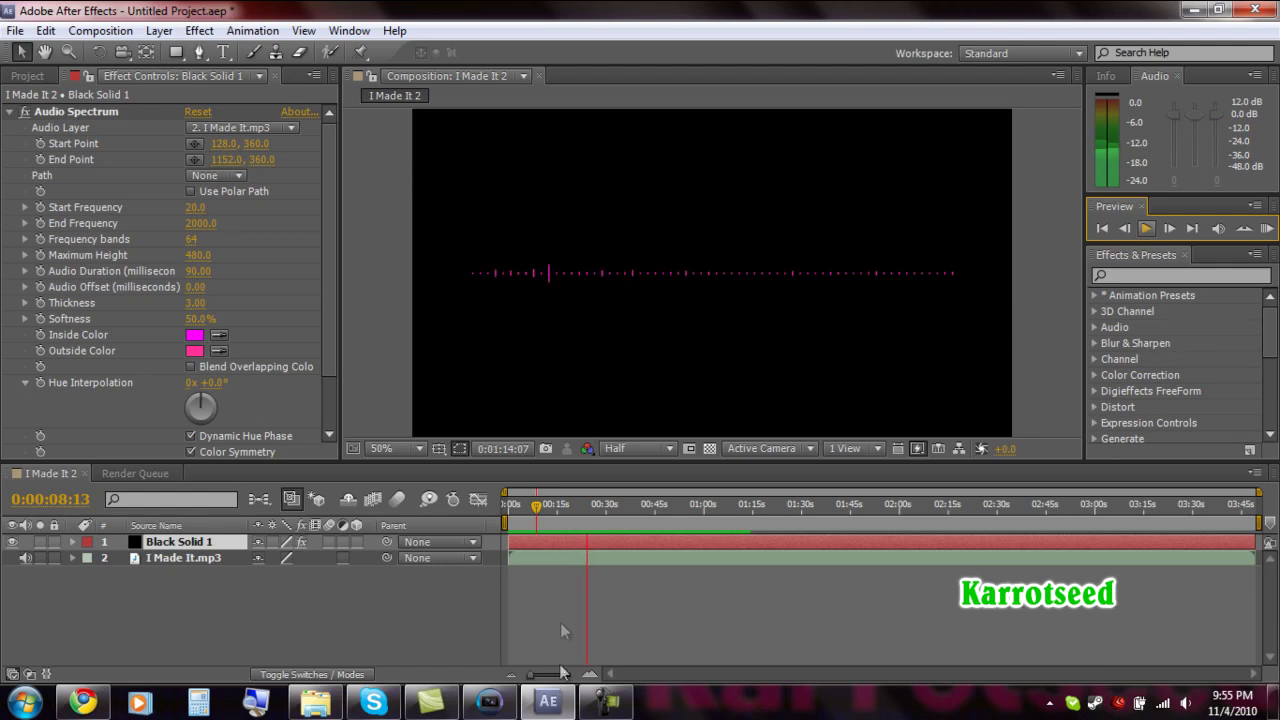
{"action": "left_click", "coordinate": [1147, 227]}
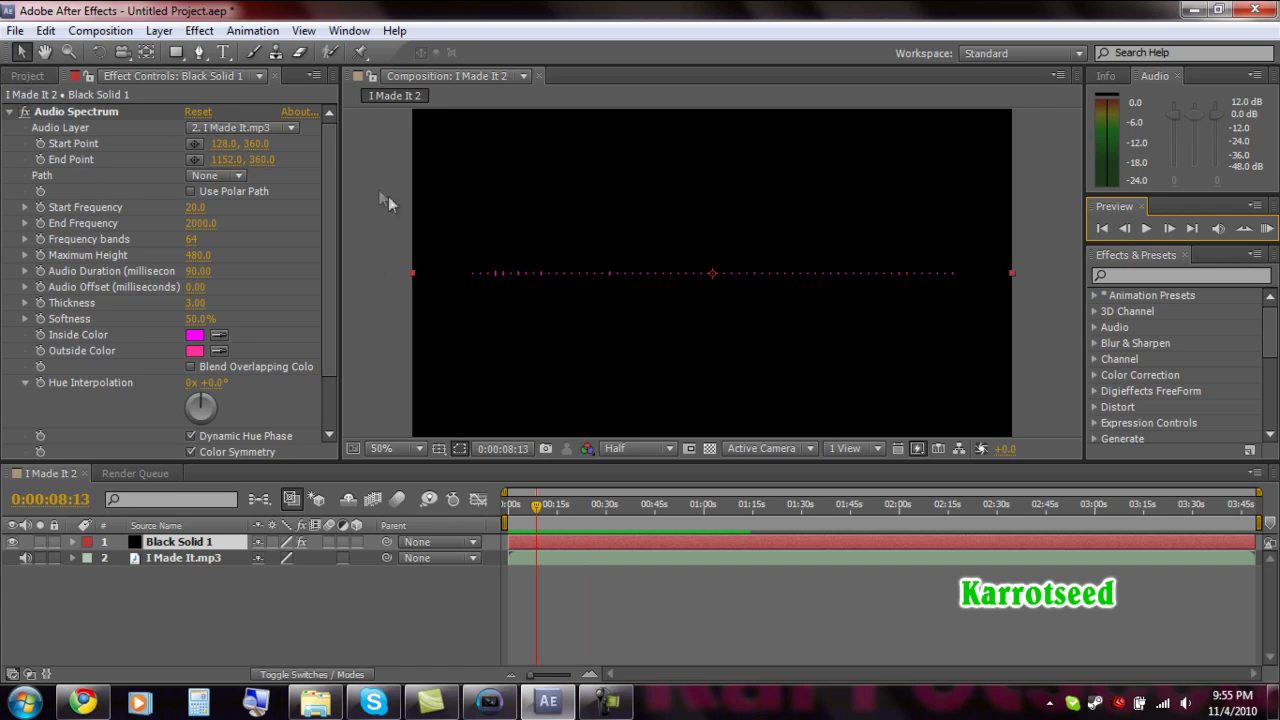
Run Composition > Preview > Audio Preview (Work Area) and play the comp from about 19 seconds
{"action": "left_click", "coordinate": [15, 31]}
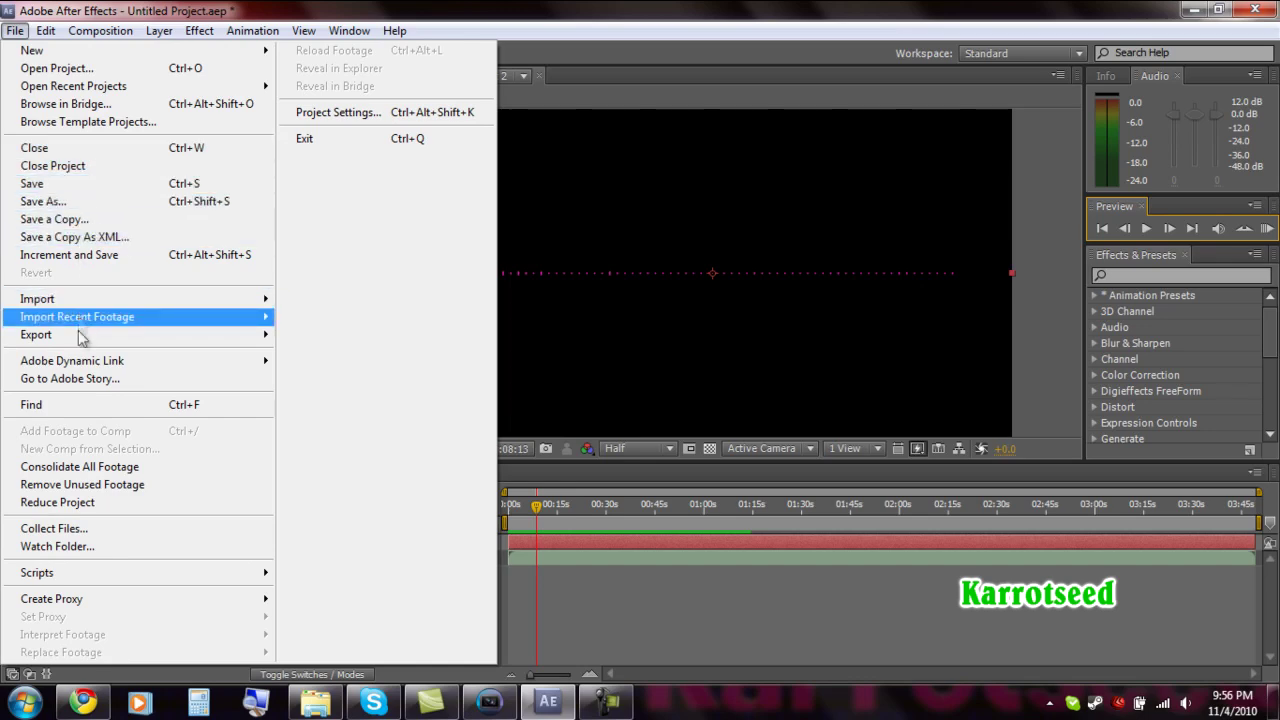
{"action": "mouse_move", "coordinate": [100, 31]}
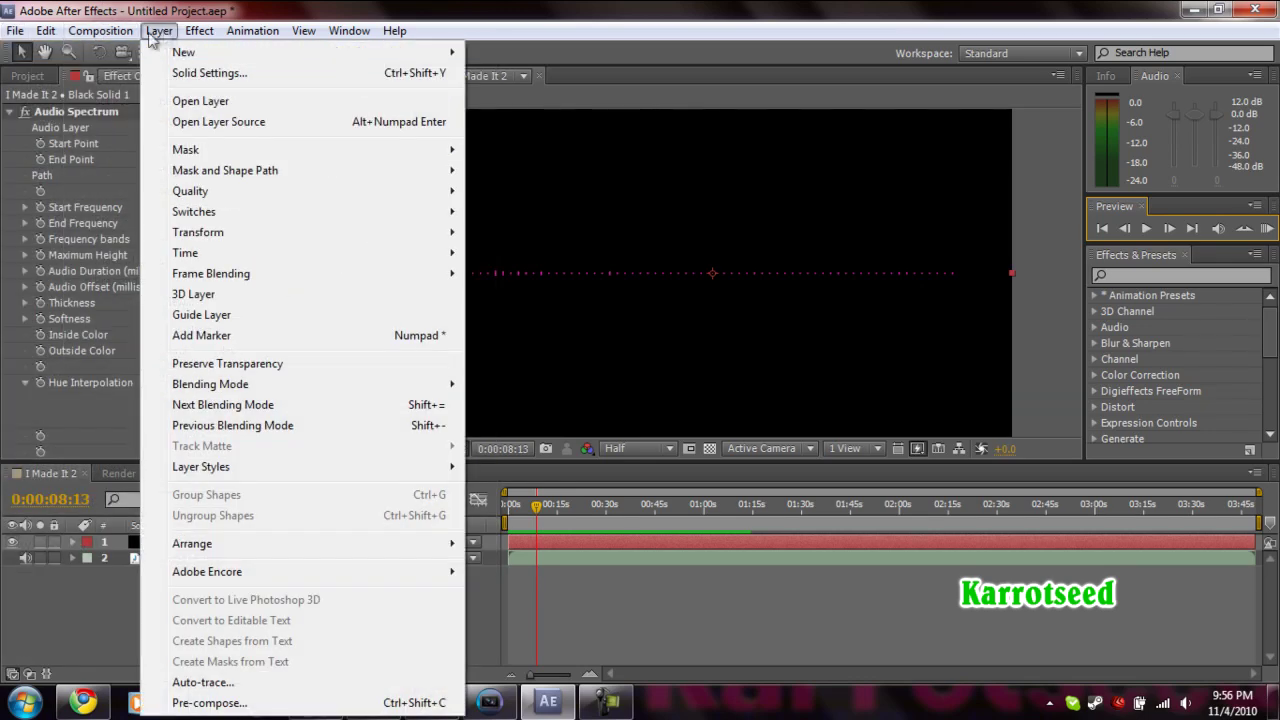
{"action": "mouse_move", "coordinate": [114, 219]}
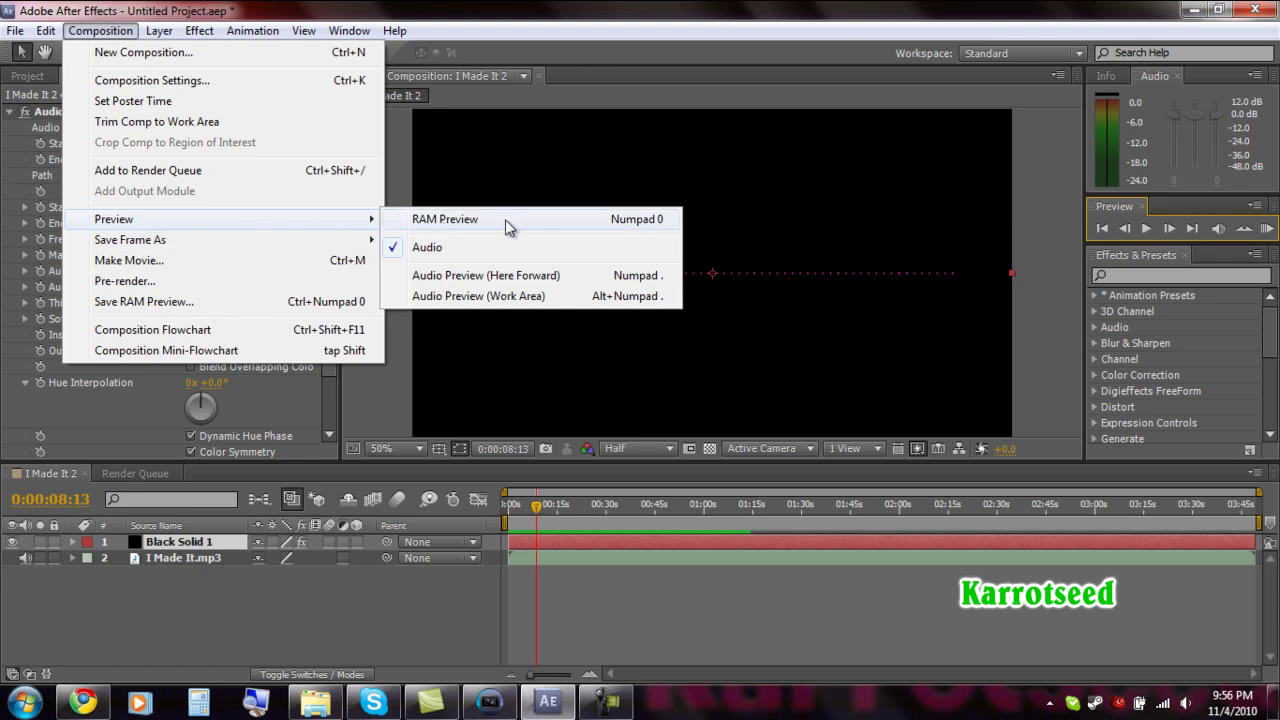
{"action": "left_click", "coordinate": [490, 296]}
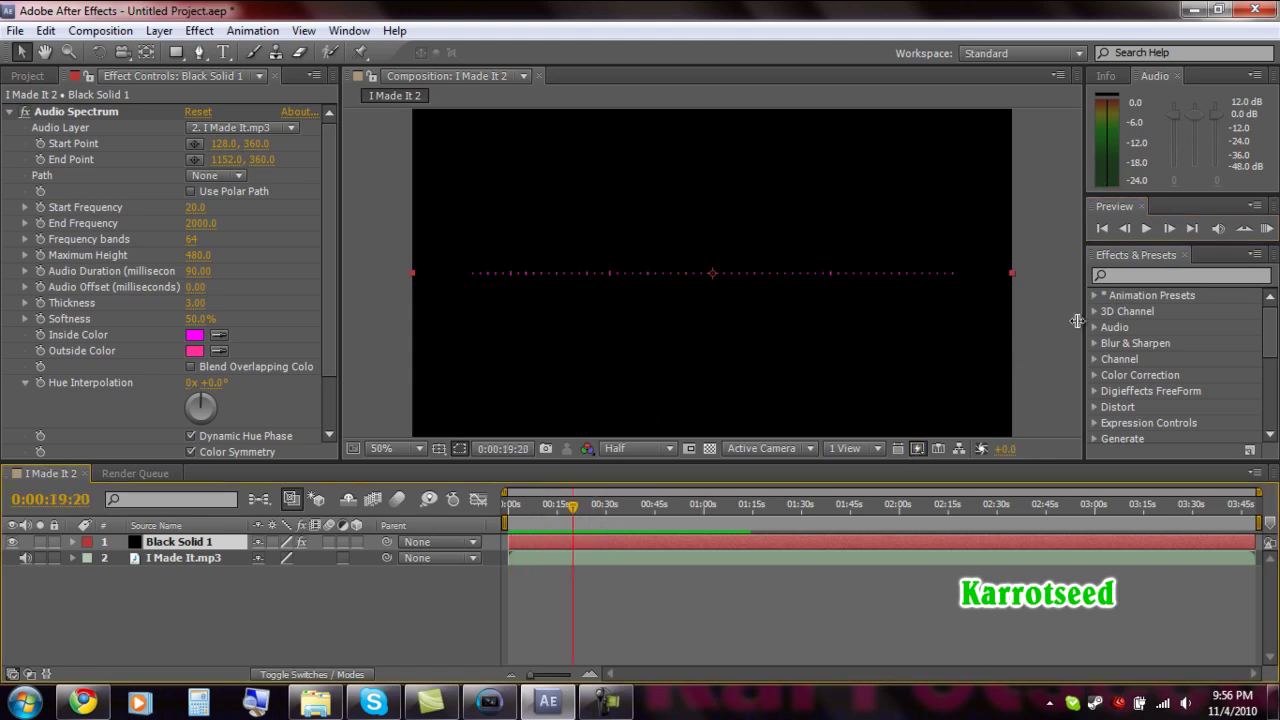
{"action": "left_click", "coordinate": [1145, 229]}
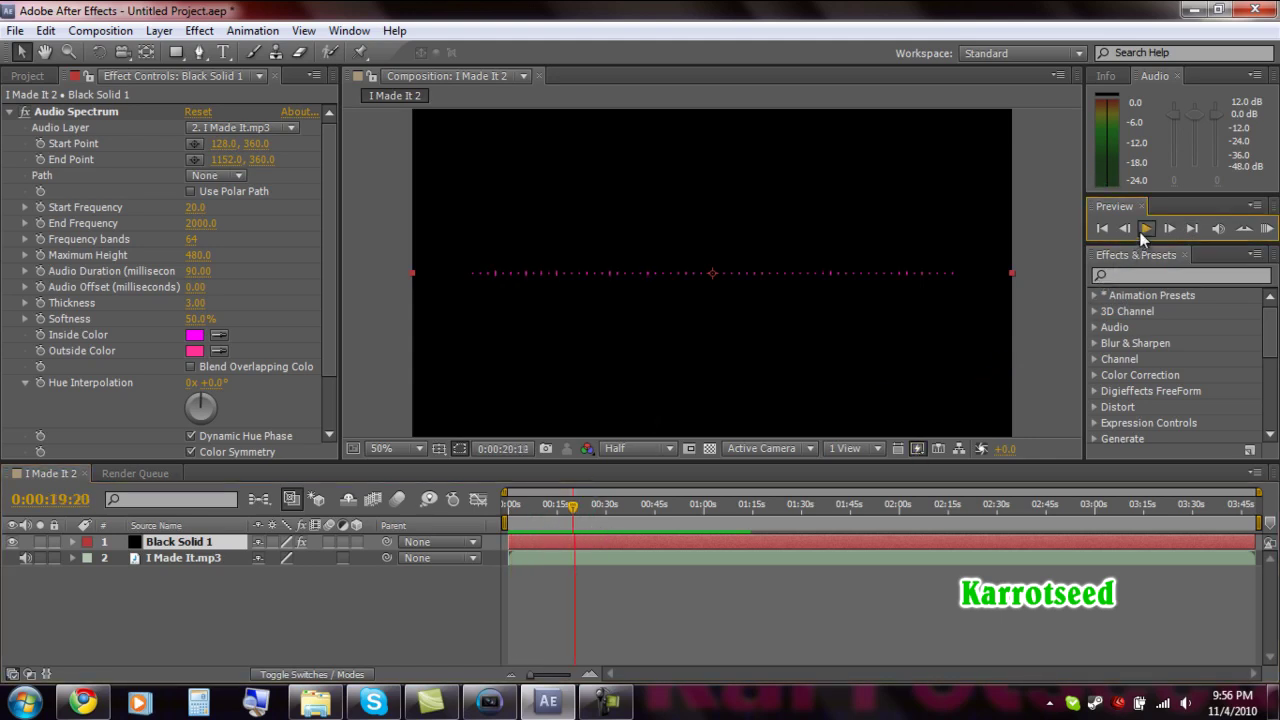
{"action": "left_click", "coordinate": [100, 30]}
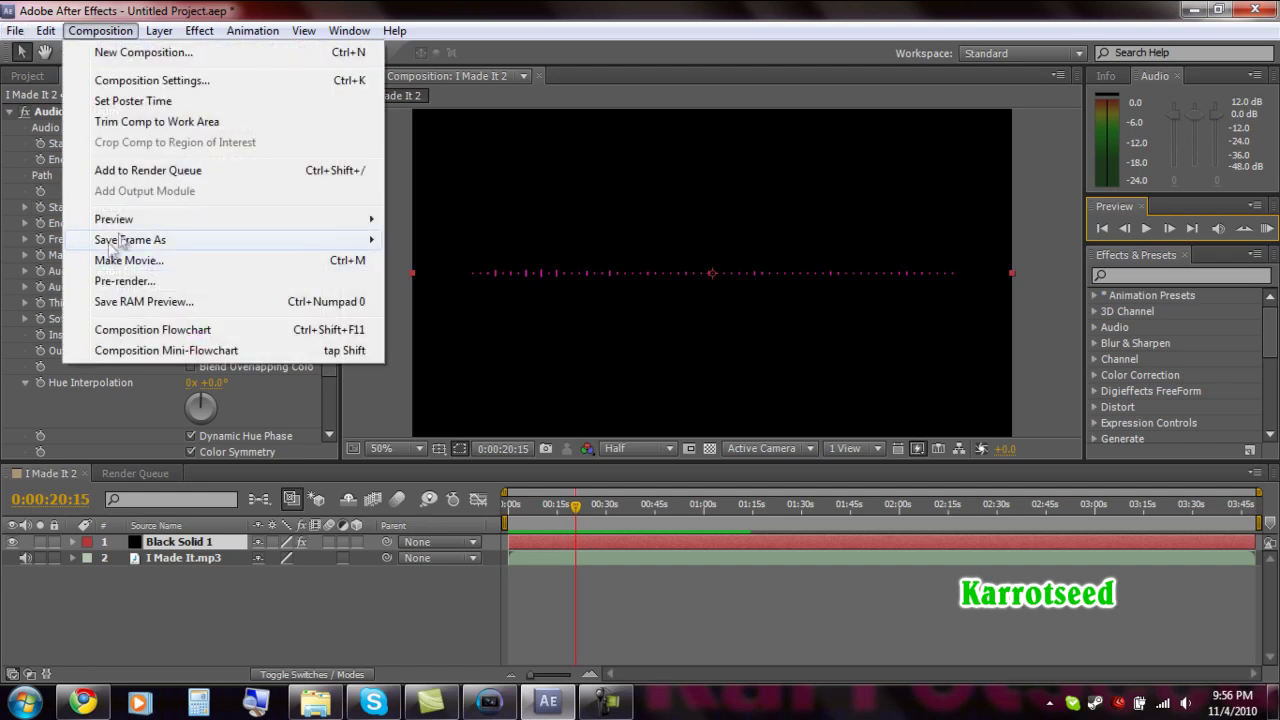
Add I Made It 2 to the render queue, keeping Log at Errors Only and reviewing Output To
{"action": "left_click", "coordinate": [155, 262]}
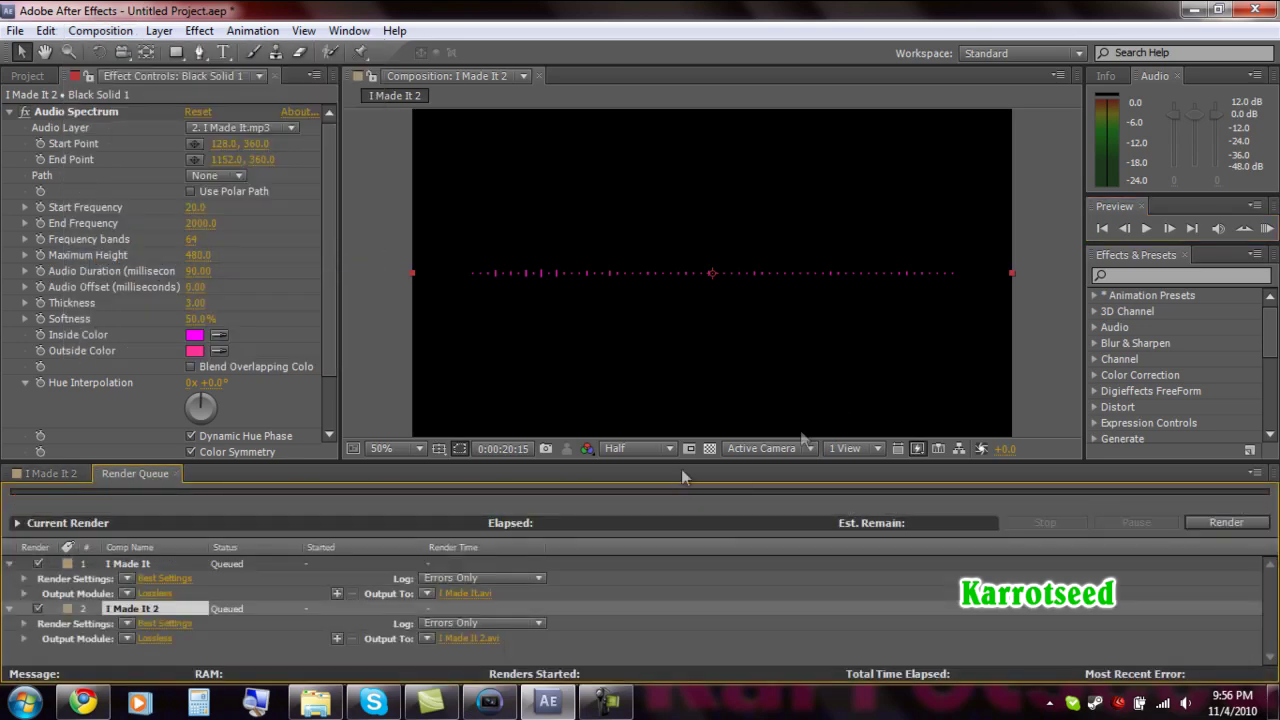
{"action": "key", "text": "alt+f"}
{"action": "key", "text": "Escape"}
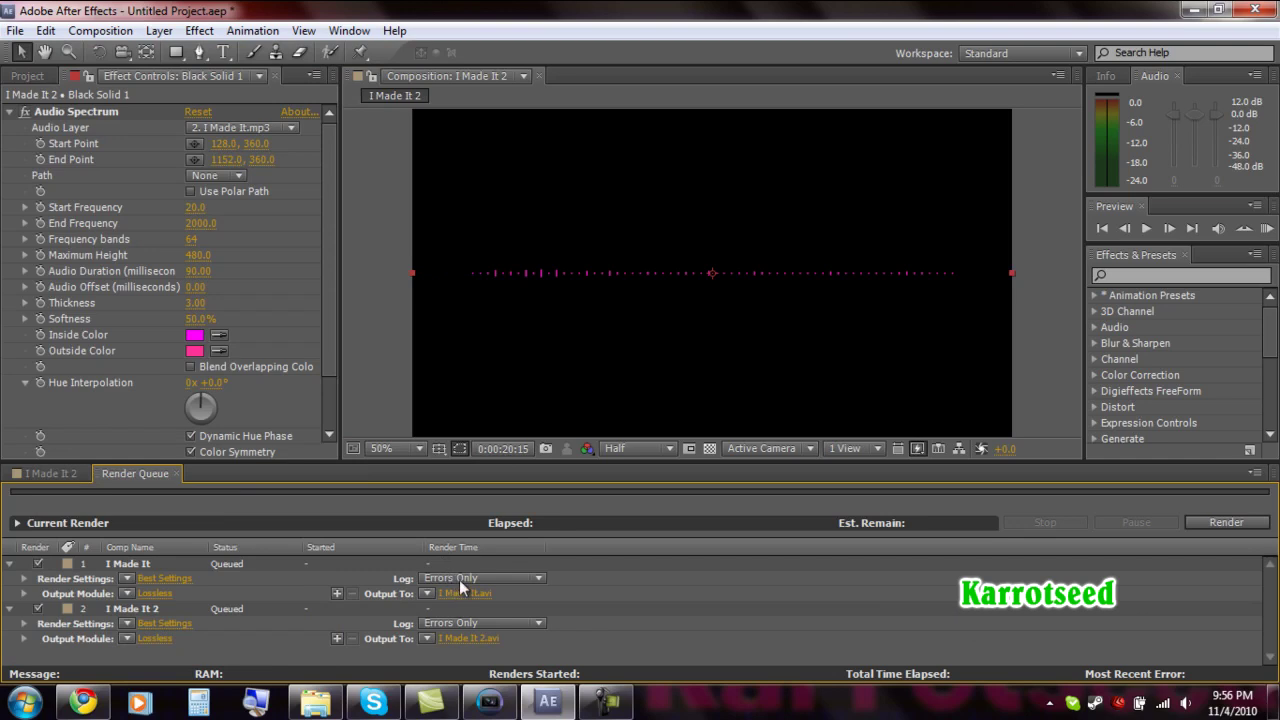
{"action": "left_click", "coordinate": [459, 579]}
{"action": "left_click", "coordinate": [237, 586]}
{"action": "left_click", "coordinate": [463, 637]}
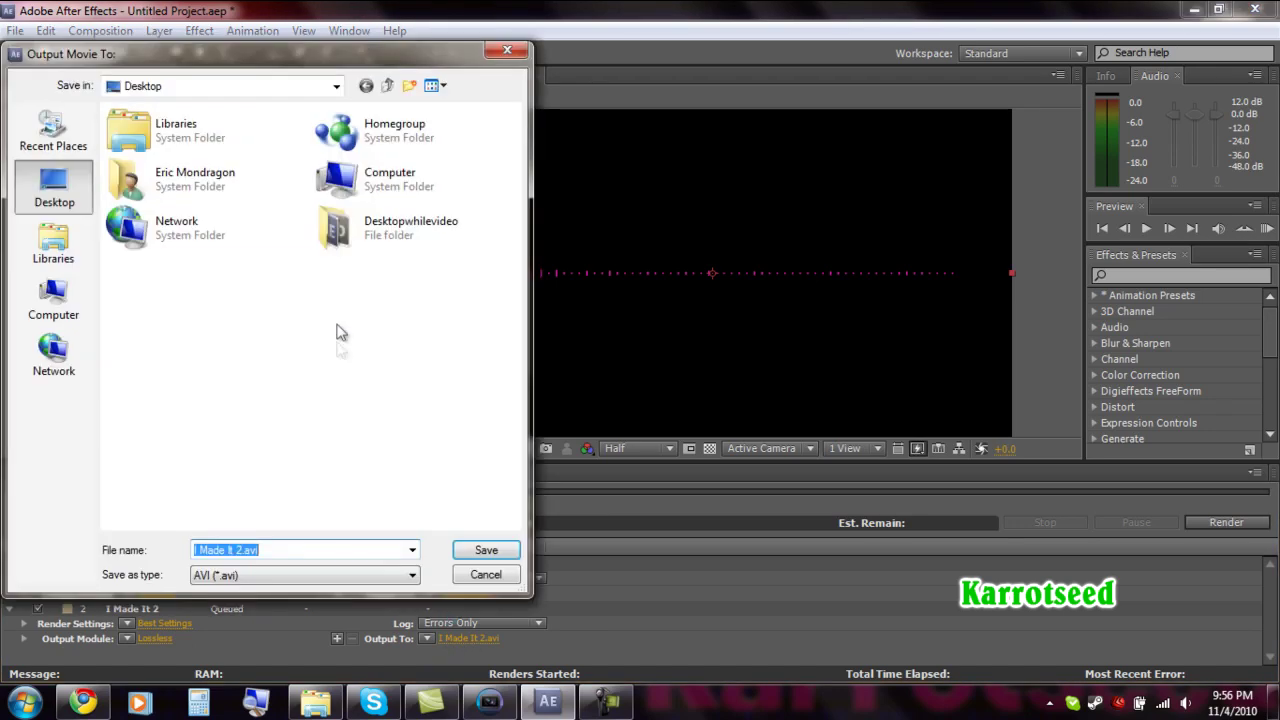
{"action": "left_click", "coordinate": [284, 575]}
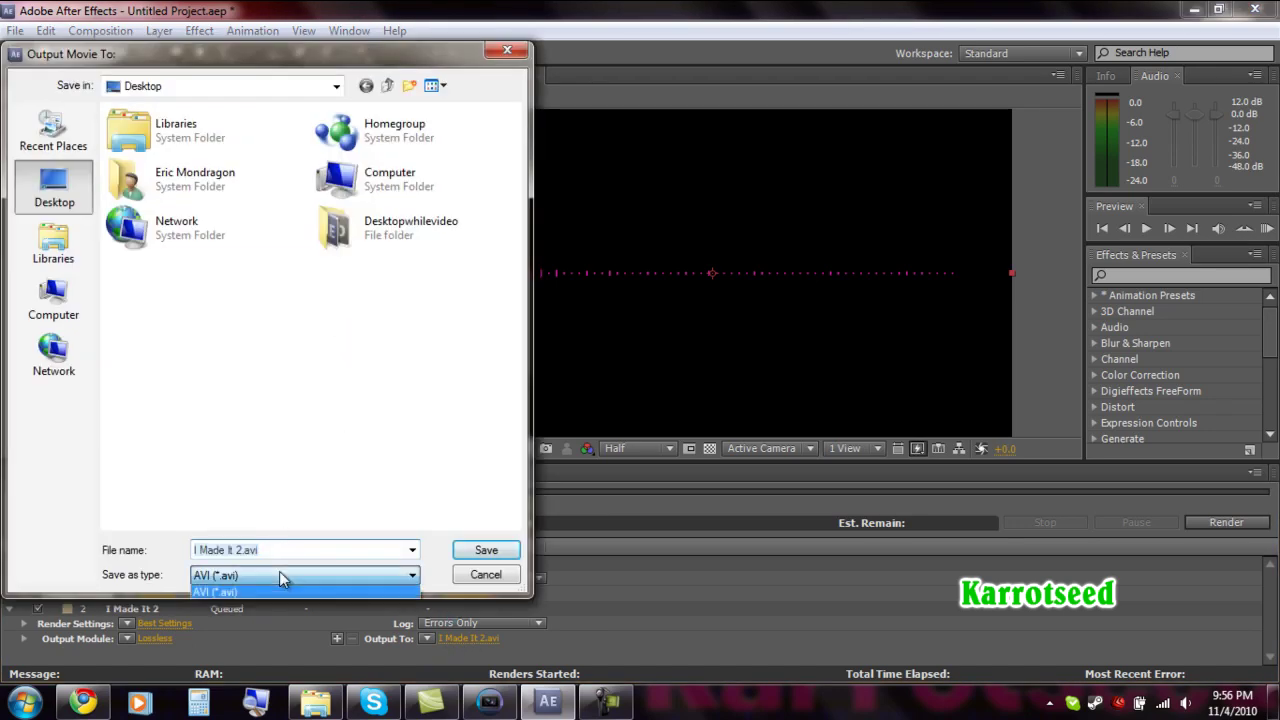
{"action": "left_click", "coordinate": [486, 574]}
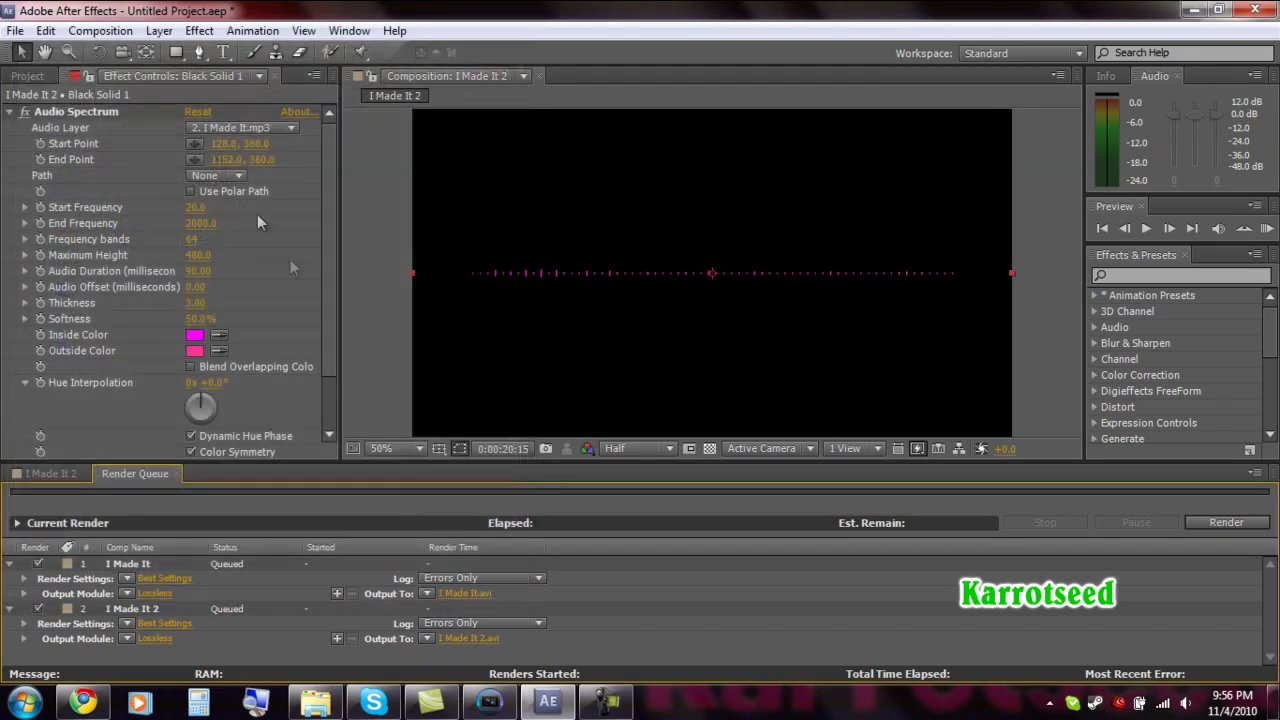
Queue I Made It 2 again for lossless AVI output, keeping After Effects open
{"action": "left_click", "coordinate": [100, 31]}
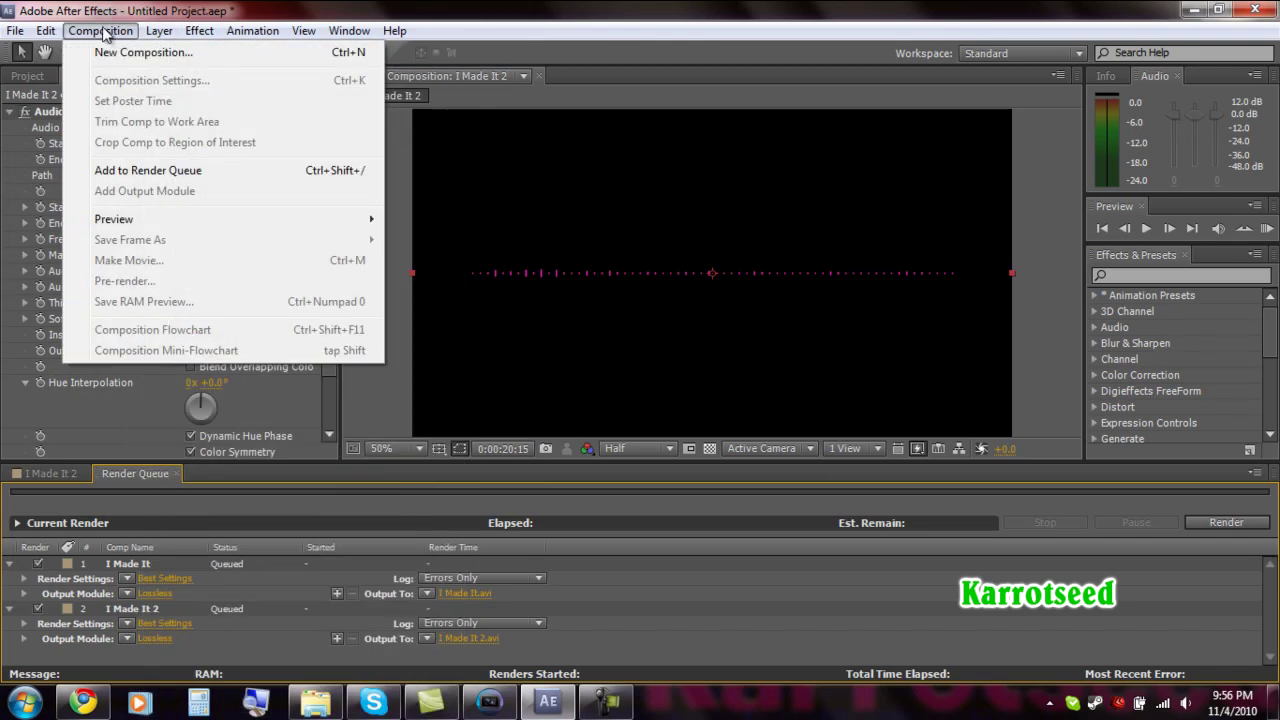
{"action": "left_click", "coordinate": [135, 170]}
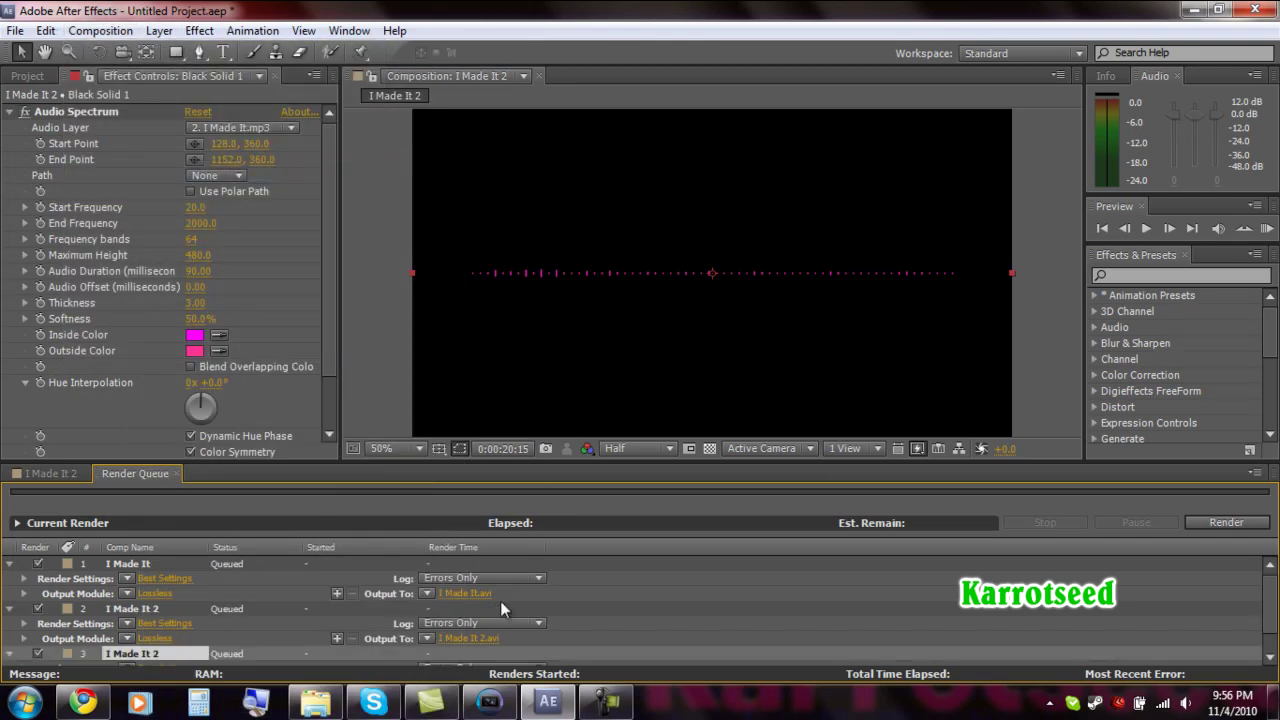
{"action": "scroll", "coordinate": [500, 610], "scroll_direction": "down", "scroll_amount": 1}
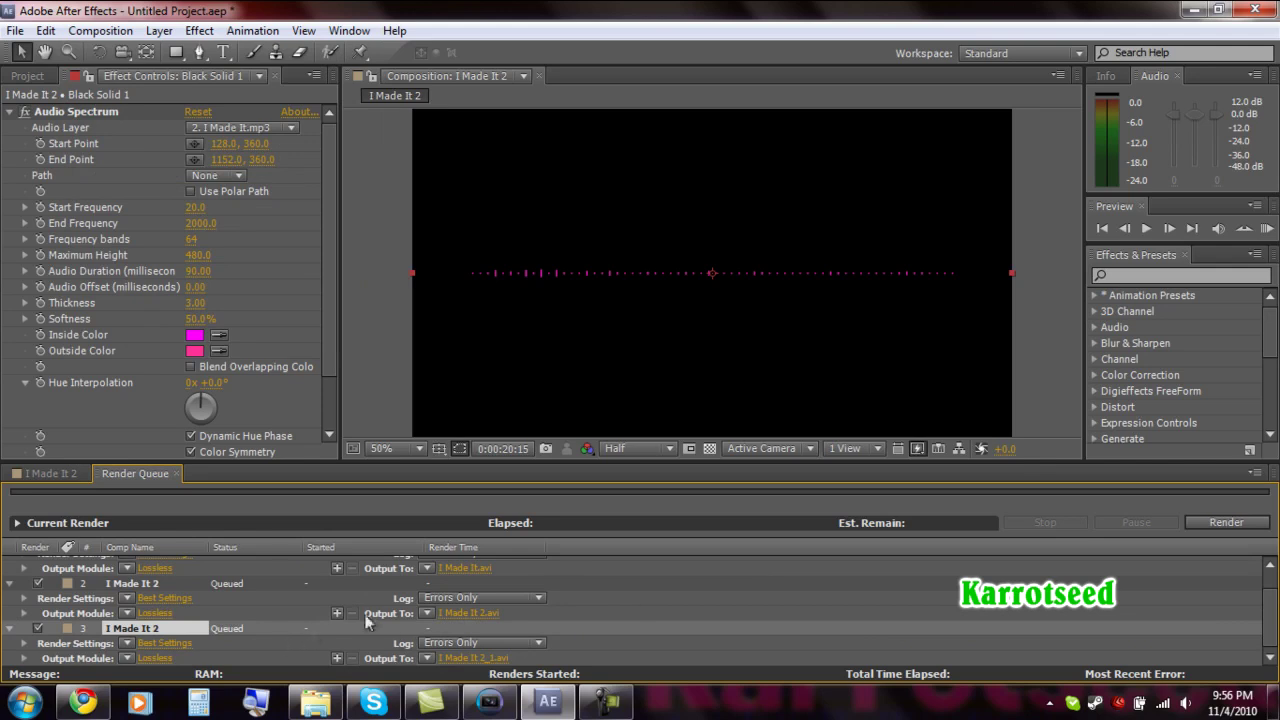
{"action": "left_click", "coordinate": [1255, 9]}
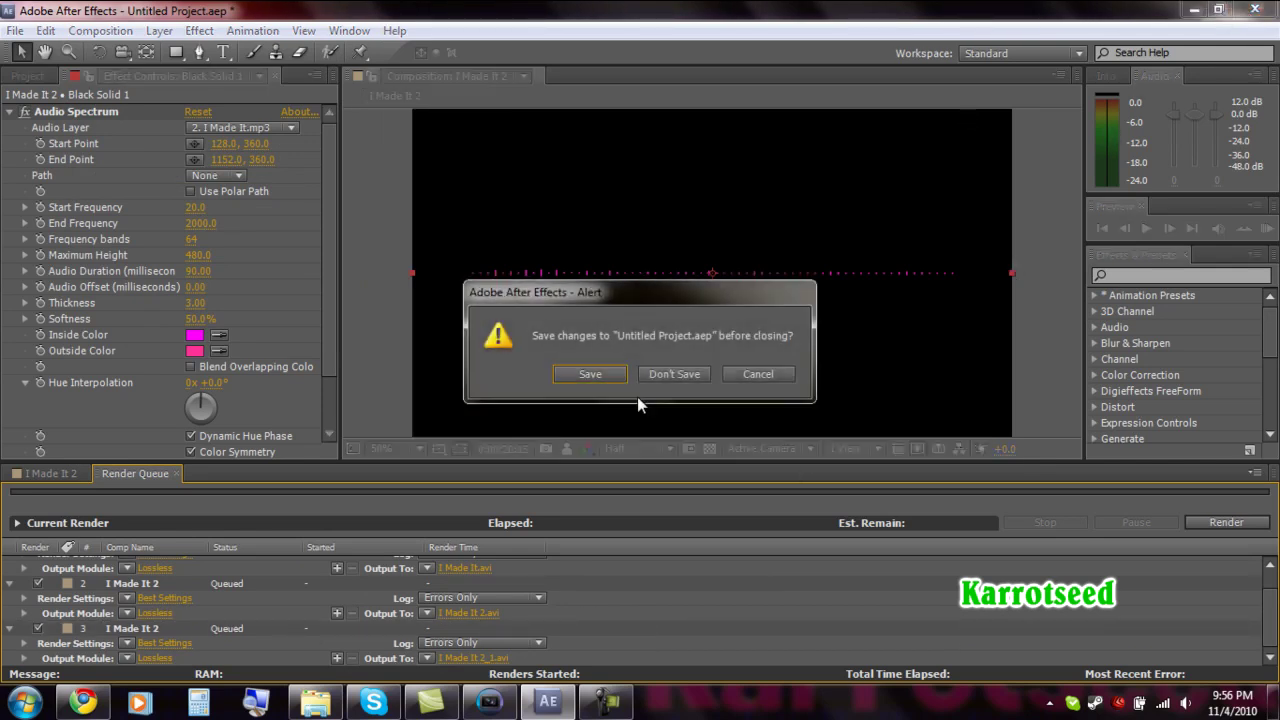
{"action": "left_click", "coordinate": [745, 374]}
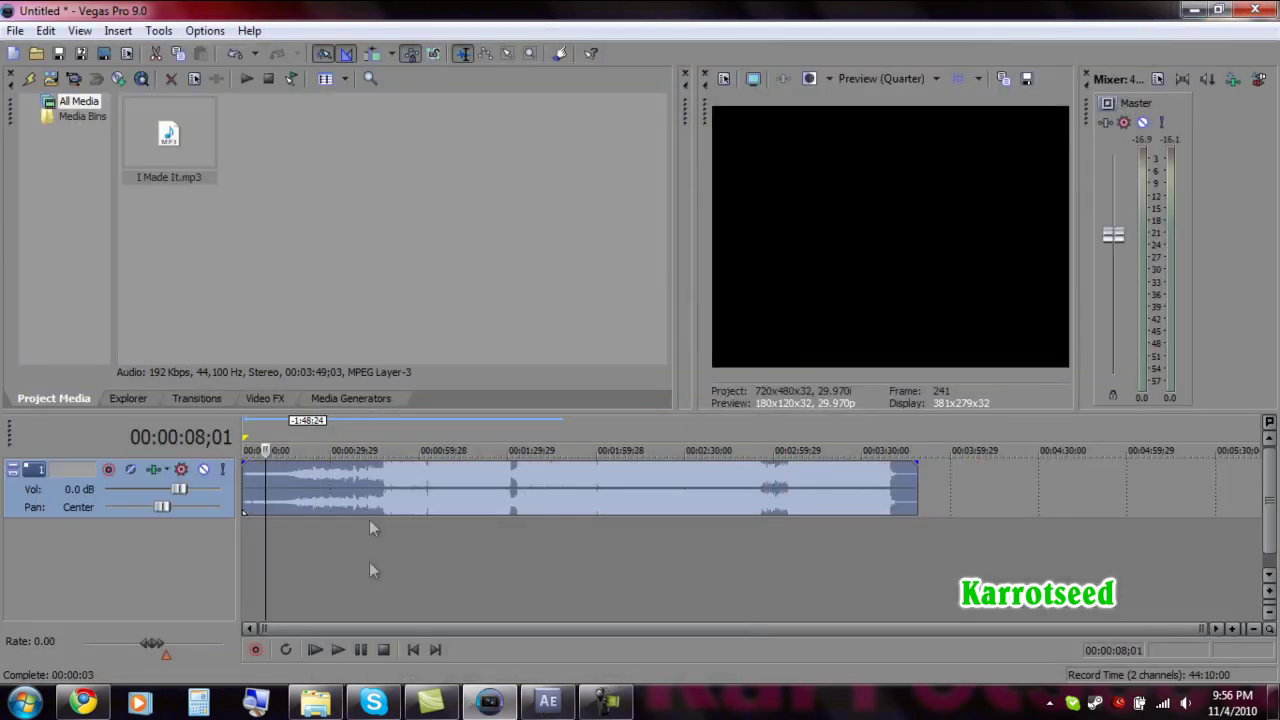
Play I Made It.mp3 from about 46 seconds with the Master fader lowered, then switch to YouTube
{"action": "left_click", "coordinate": [378, 585]}
{"action": "left_click", "coordinate": [337, 649]}
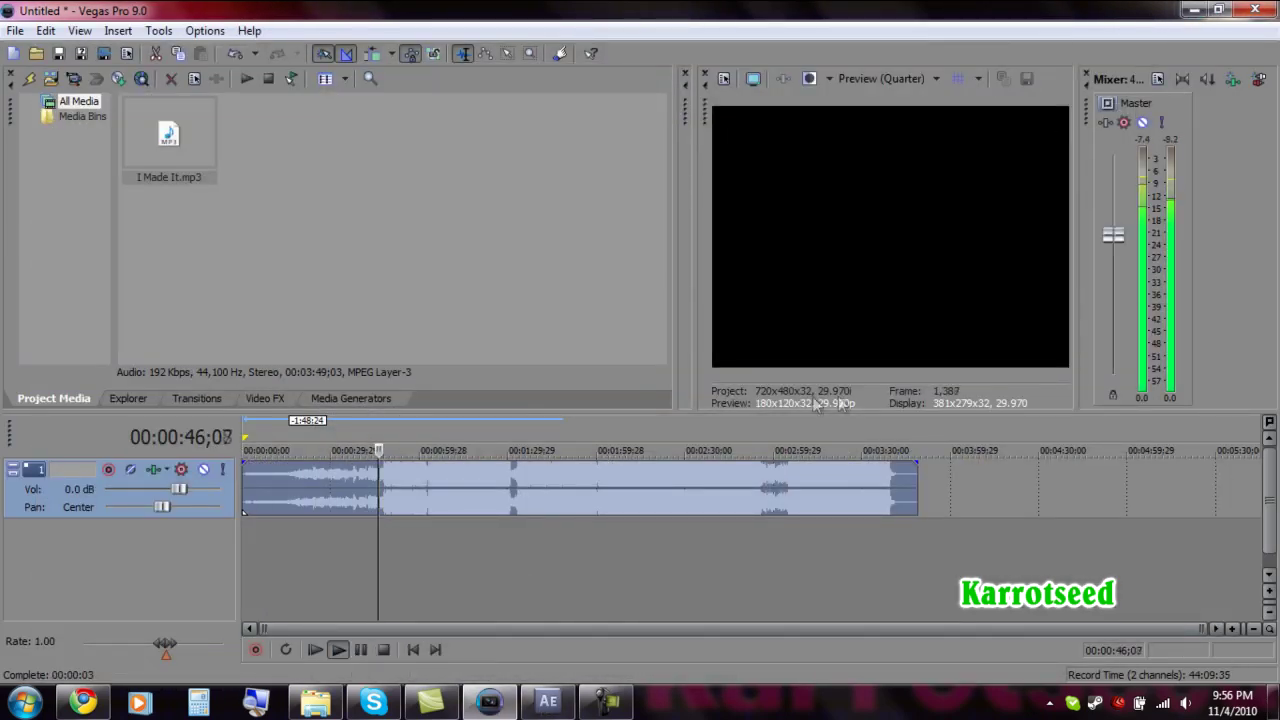
{"action": "left_click_drag", "start_coordinate": [1113, 235], "coordinate": [1108, 360]}
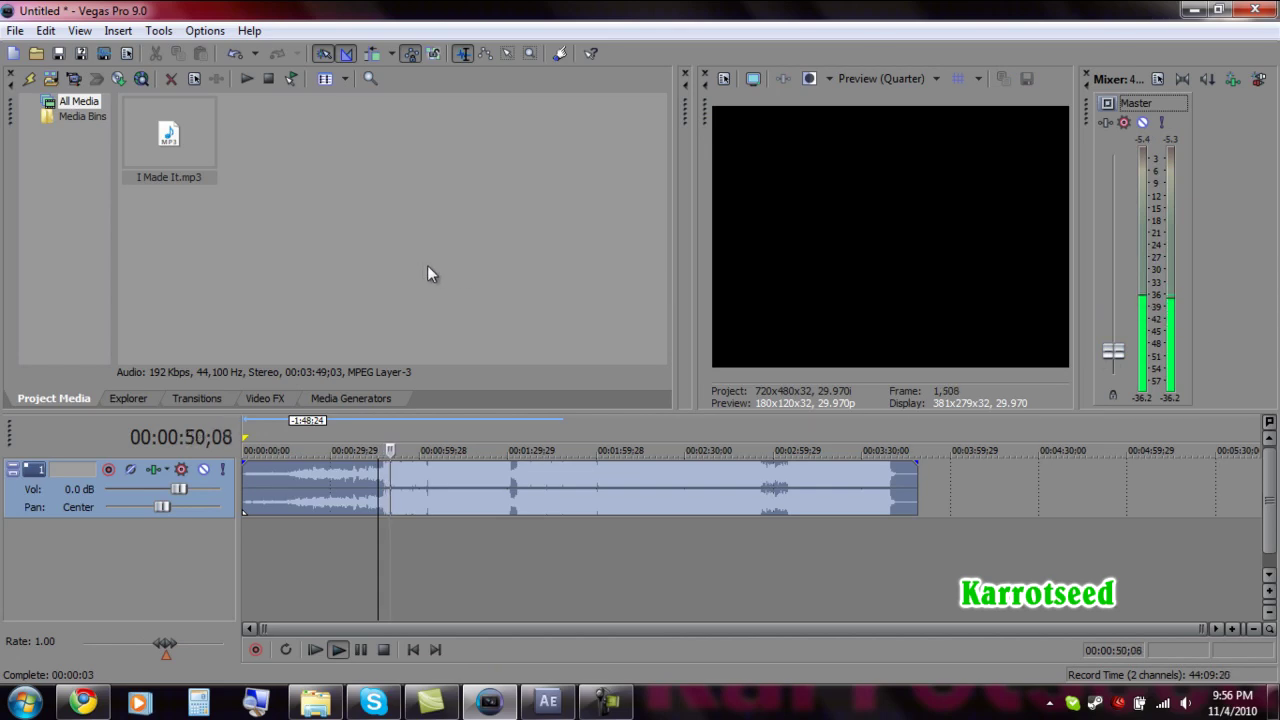
{"action": "left_click_drag", "start_coordinate": [1113, 350], "coordinate": [1112, 329]}
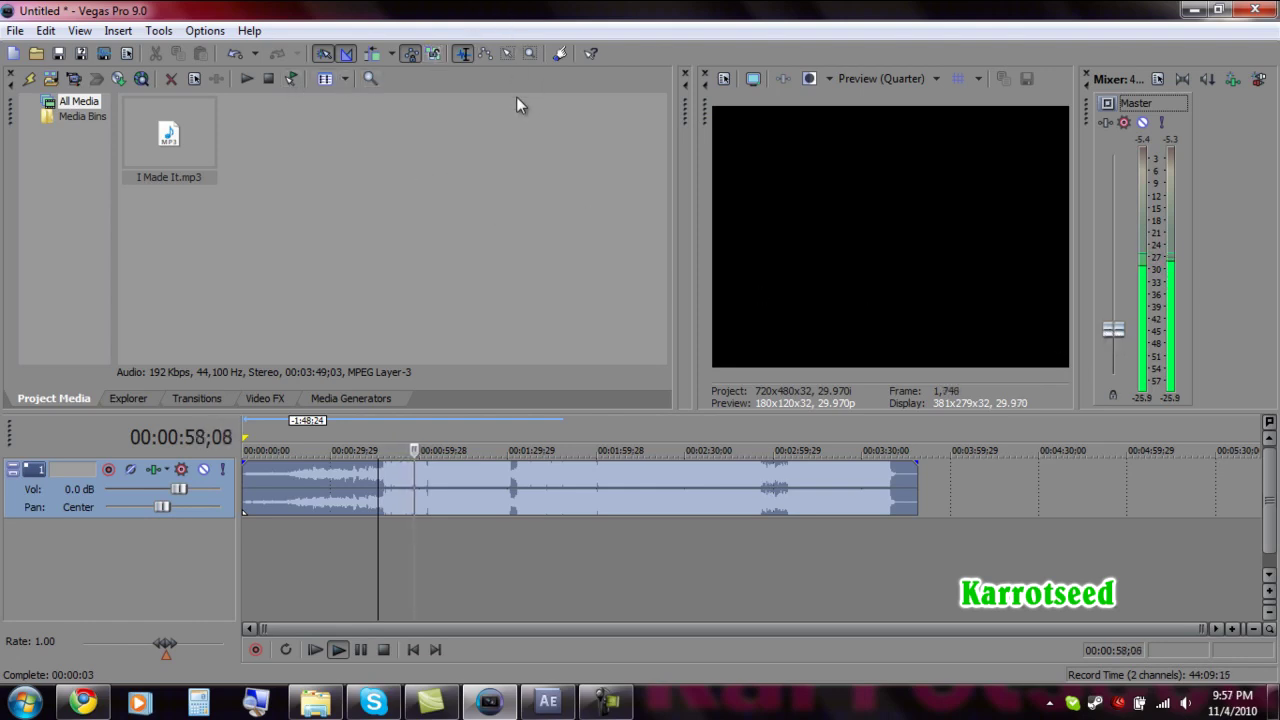
{"action": "left_click", "coordinate": [84, 701]}
Scroll the Frower House Studios page to show the Sword Fight video and open the screen recorder
{"action": "scroll", "coordinate": [173, 315], "scroll_direction": "down", "scroll_amount": 2}
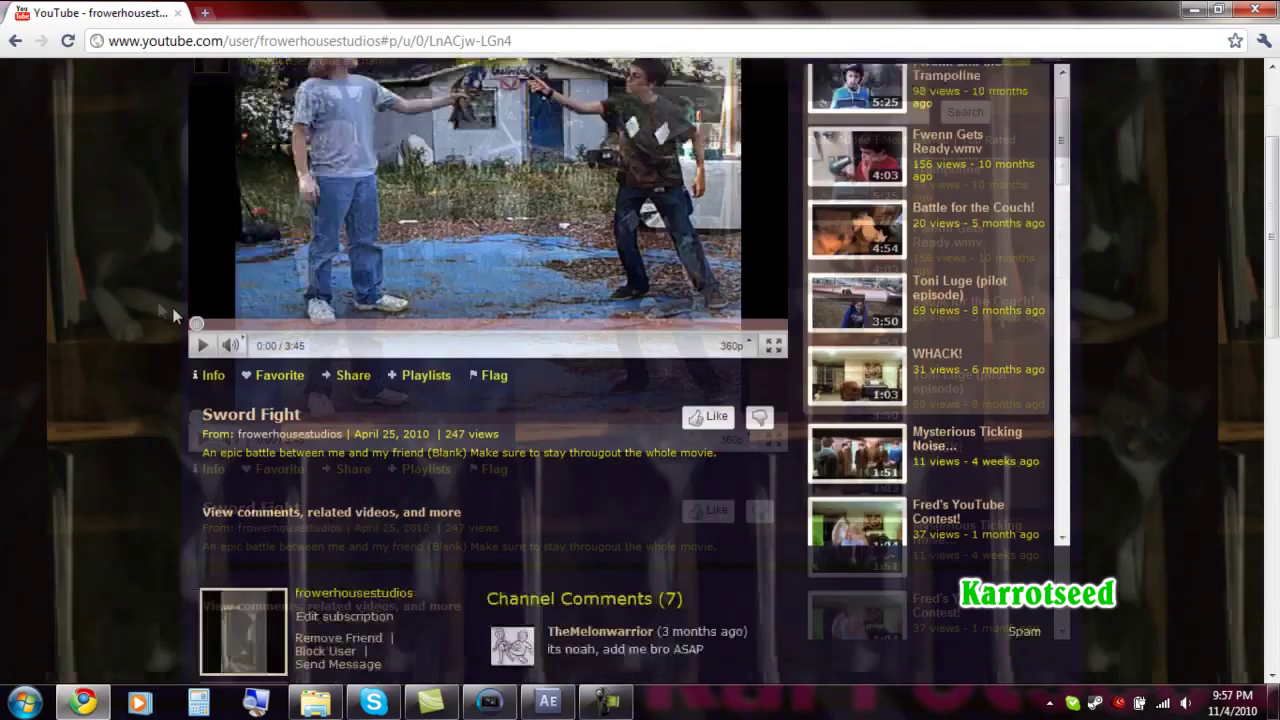
{"action": "scroll", "coordinate": [158, 292], "scroll_direction": "up", "scroll_amount": 5}
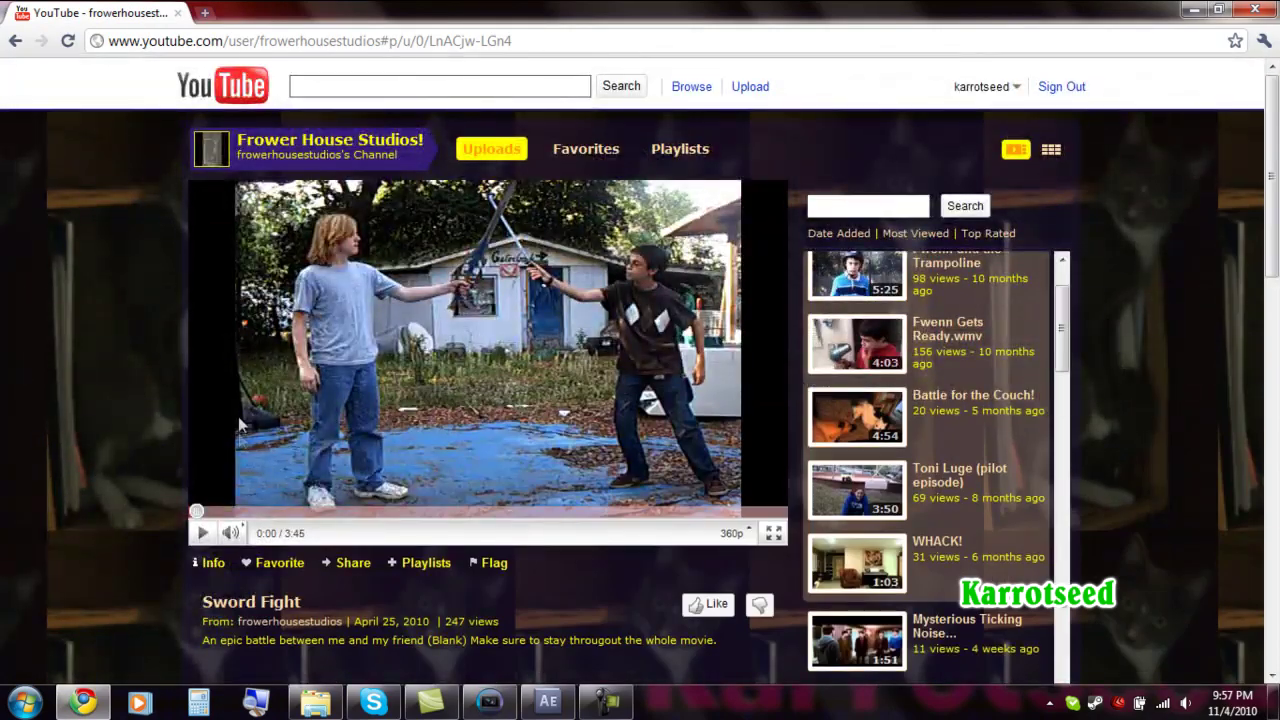
{"action": "left_click", "coordinate": [604, 703]}
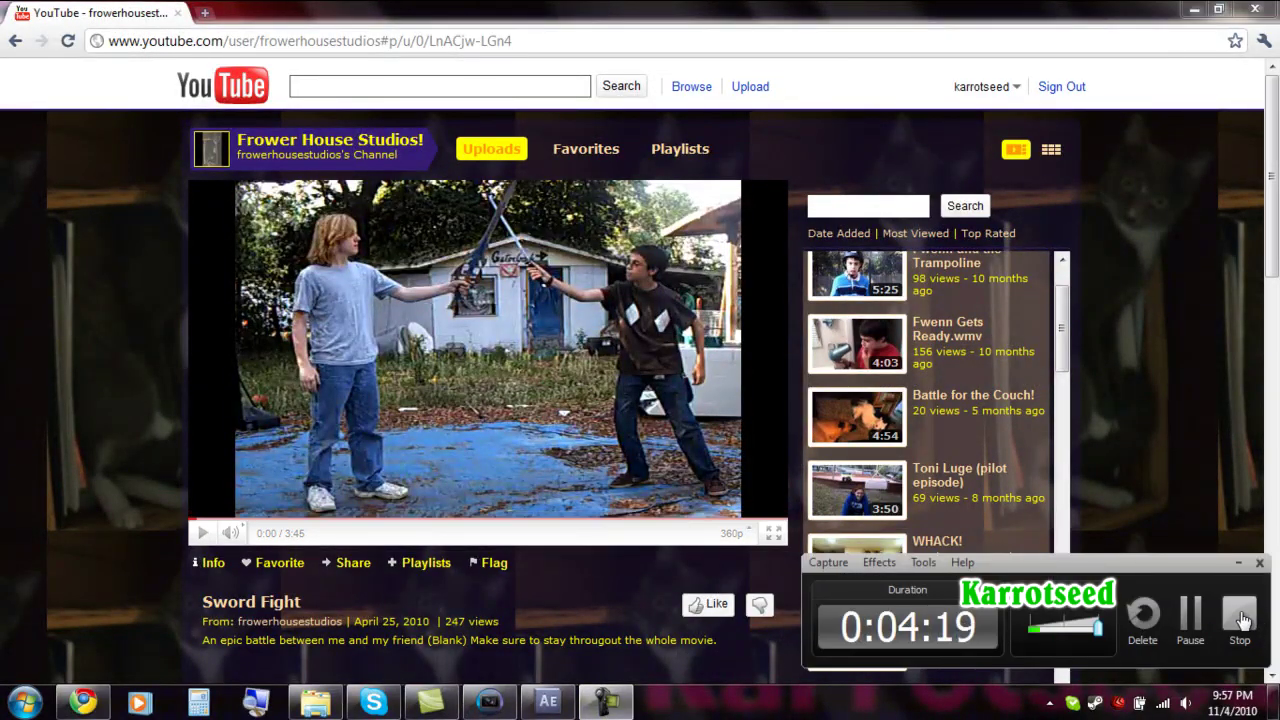